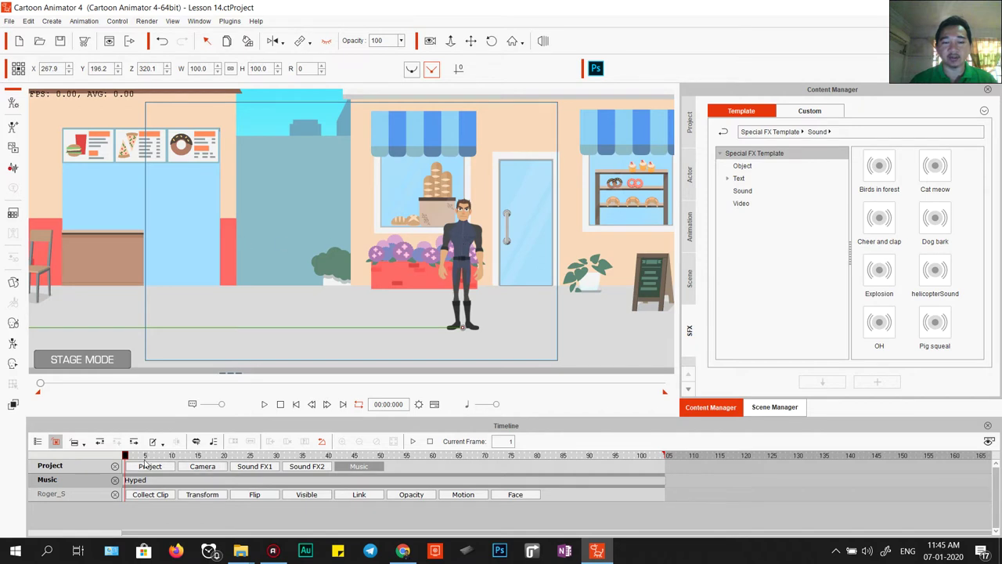
# Step: Play the walk animation, stop it, and scrub between frames 1 and 3 to examine the character's front-to-side view switch
pyautogui.click(264, 404)
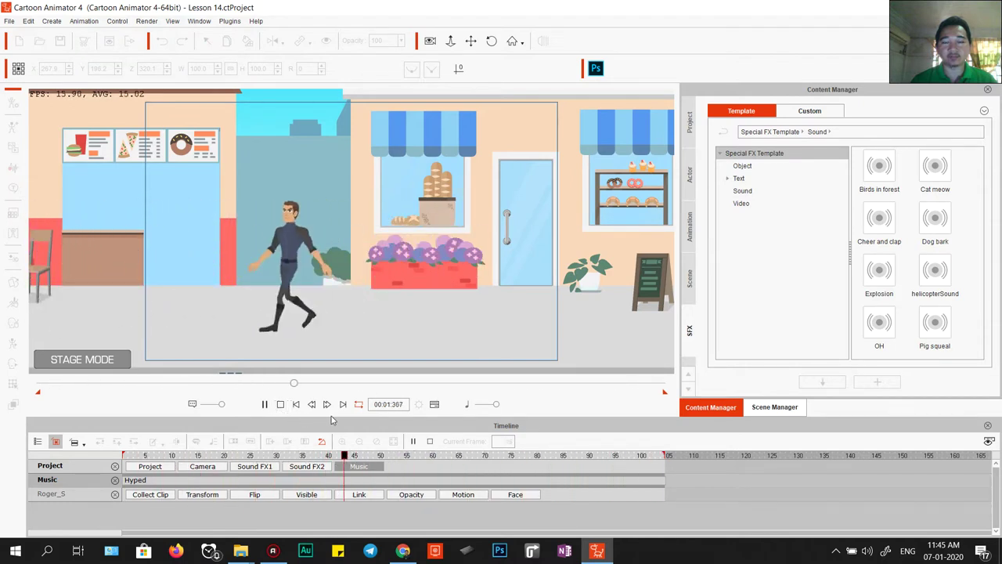
pyautogui.click(278, 404)
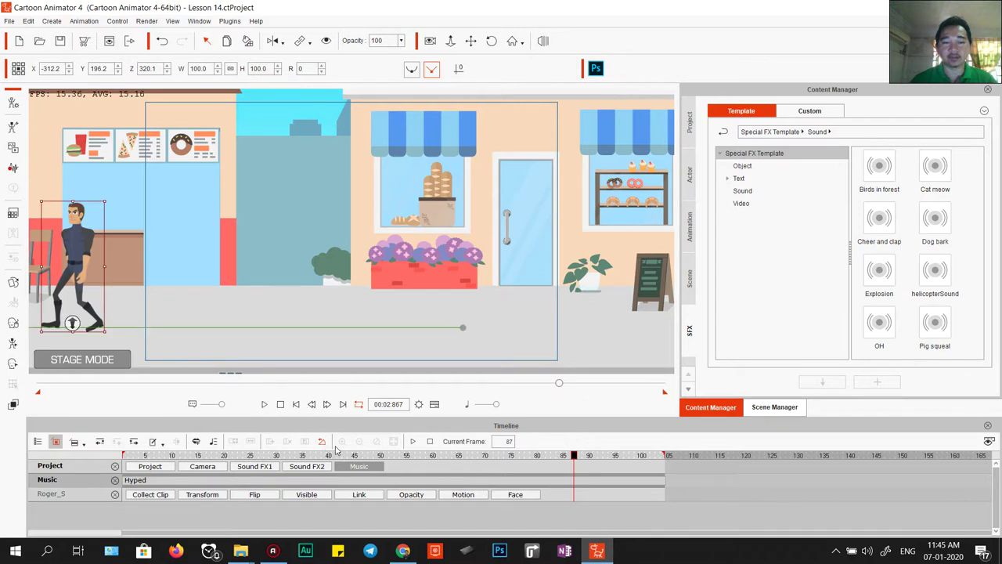
pyautogui.moveTo(303, 455); pyautogui.dragTo(124, 457)
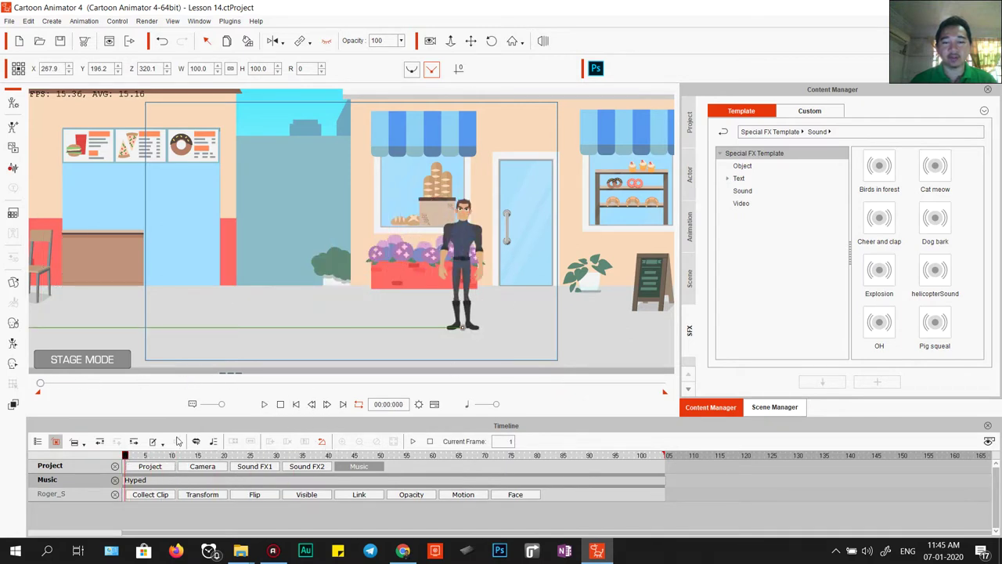
pyautogui.moveTo(126, 456); pyautogui.dragTo(134, 456)
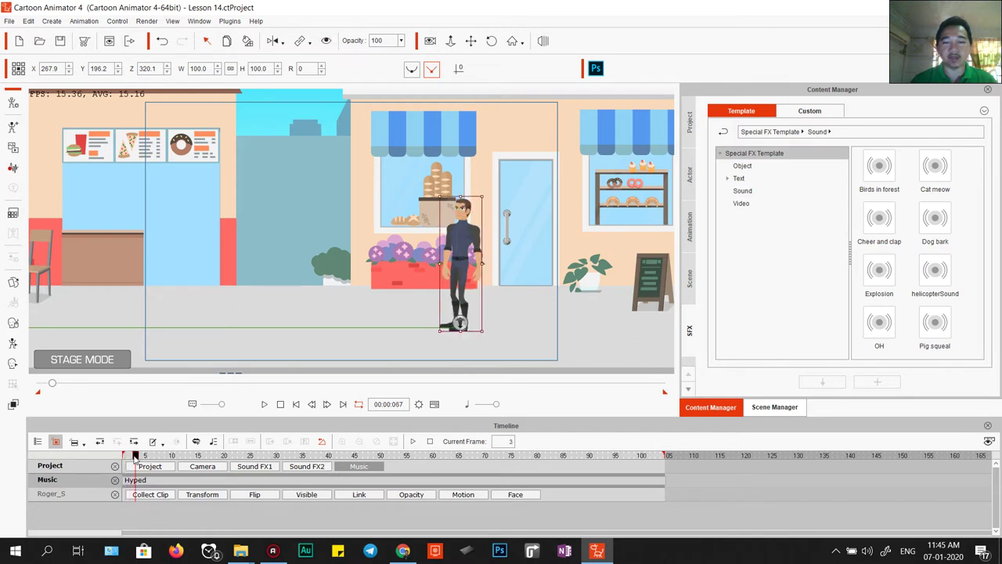
pyautogui.moveTo(134, 457); pyautogui.dragTo(100, 467)
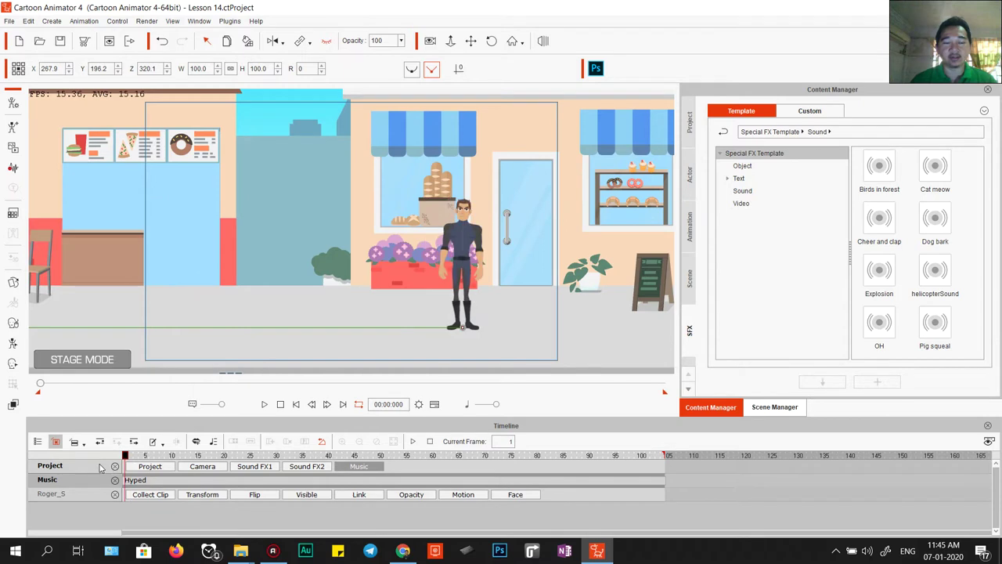
# Step: Select the front-view character on stage and browse the G3 360 Human actor templates, highlighting Ted_S and Ted_S2
pyautogui.click(462, 231)
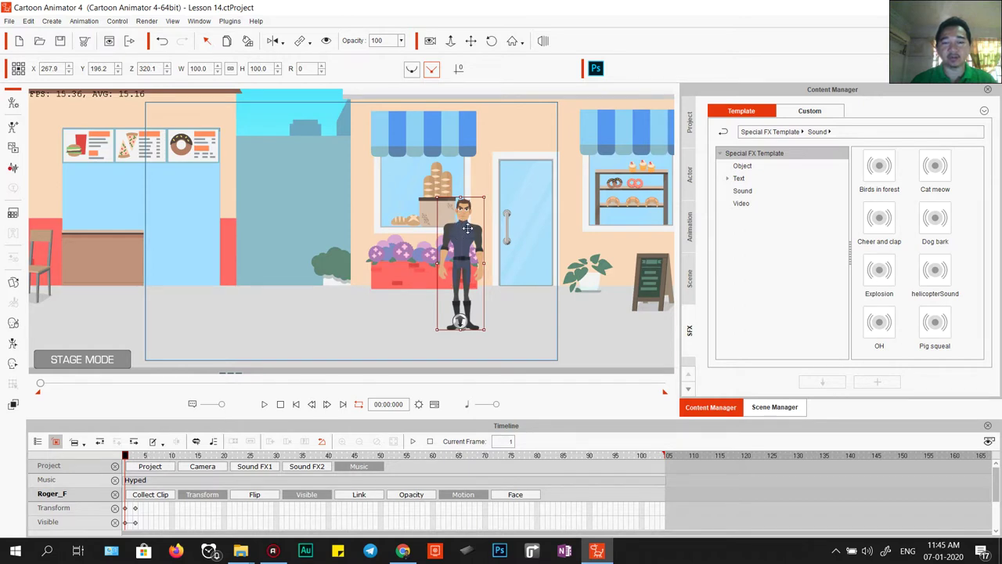
pyautogui.moveTo(125, 461)
pyautogui.mouseDown()
pyautogui.moveTo(141, 457)
pyautogui.moveTo(124, 459)
pyautogui.mouseUp()
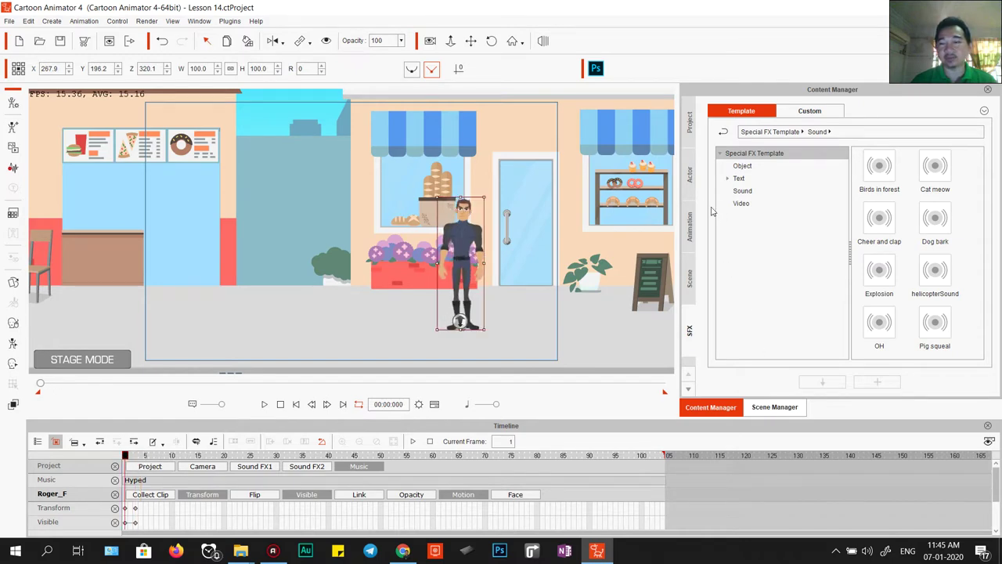
pyautogui.click(691, 181)
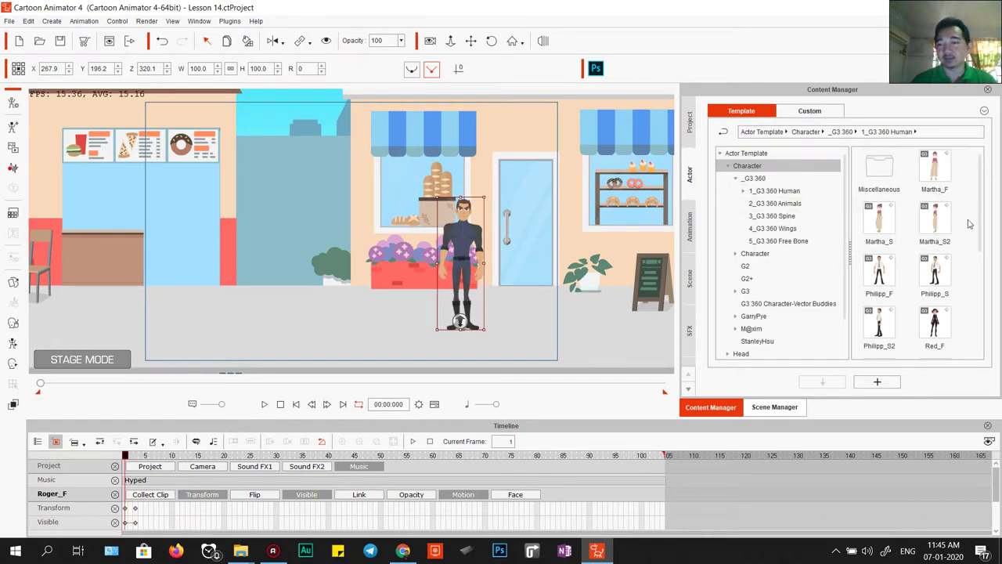
pyautogui.moveTo(979, 192); pyautogui.dragTo(982, 294)
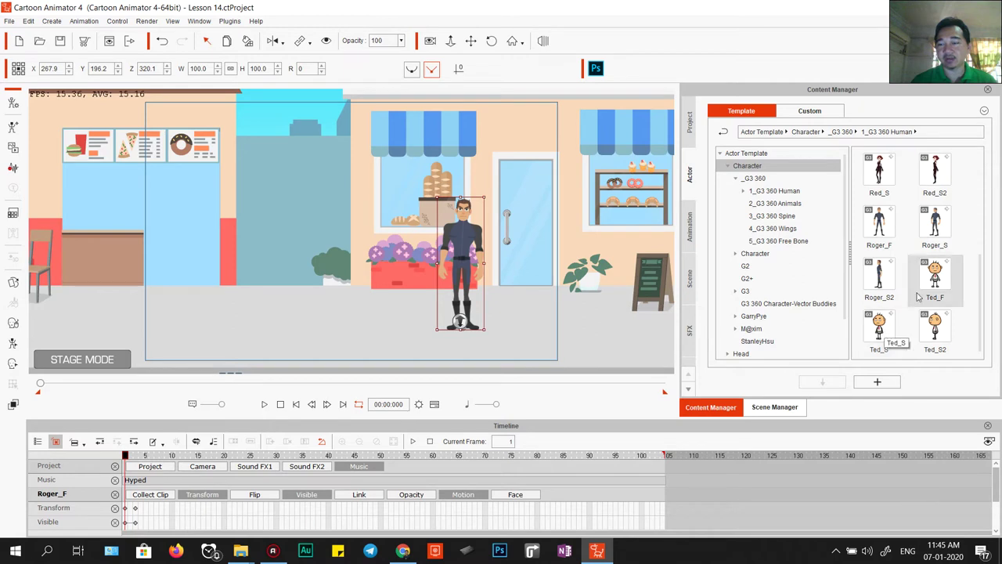
pyautogui.click(885, 325)
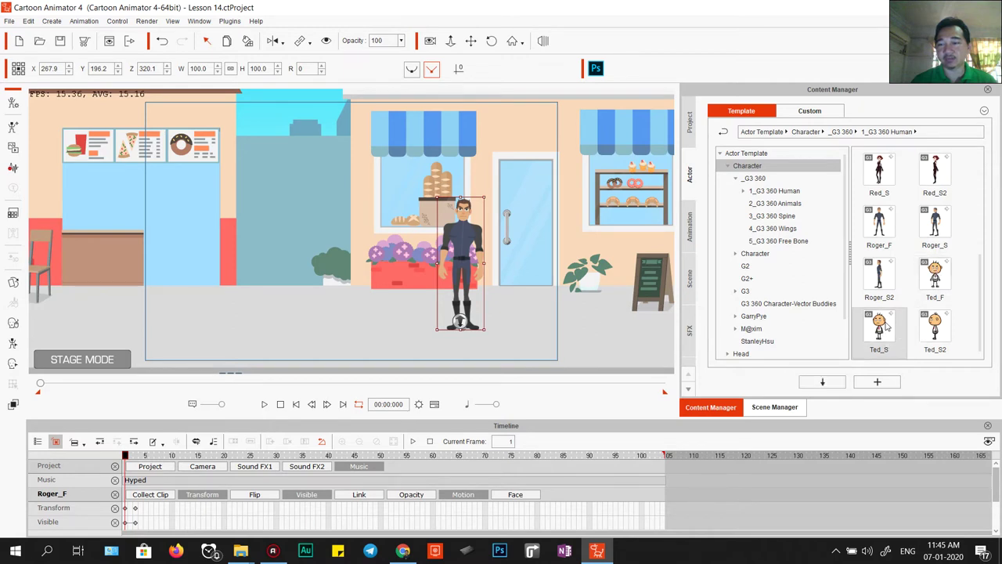
pyautogui.click(939, 336)
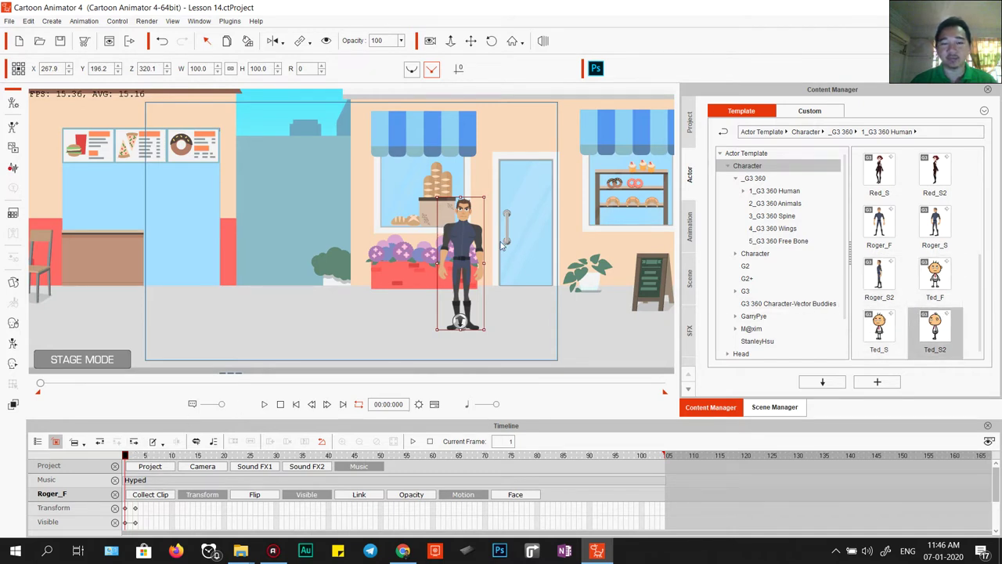
# Step: Select Roger_S in the scene's object list and show its Motion and Visible tracks in the timeline
pyautogui.click(777, 409)
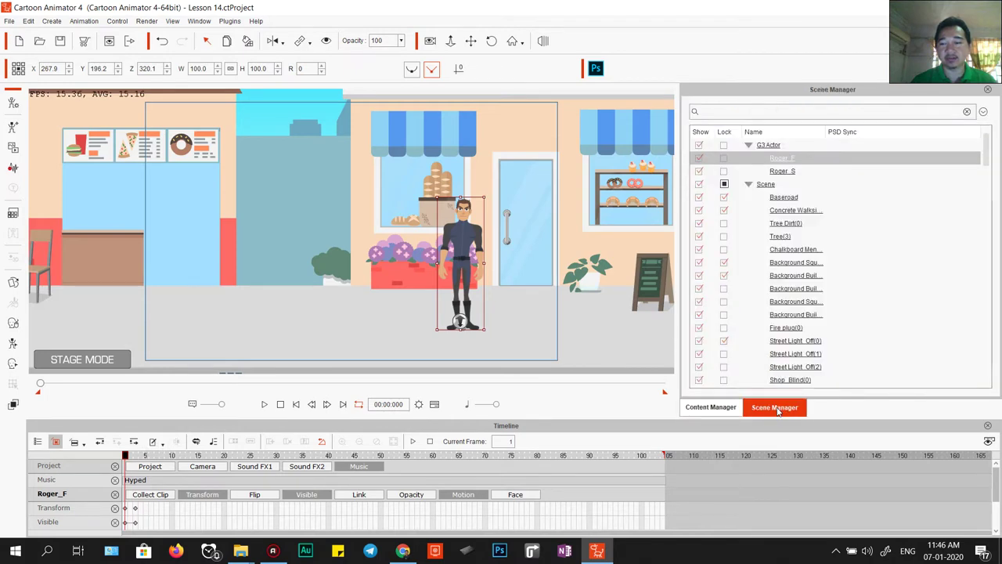
pyautogui.click(781, 172)
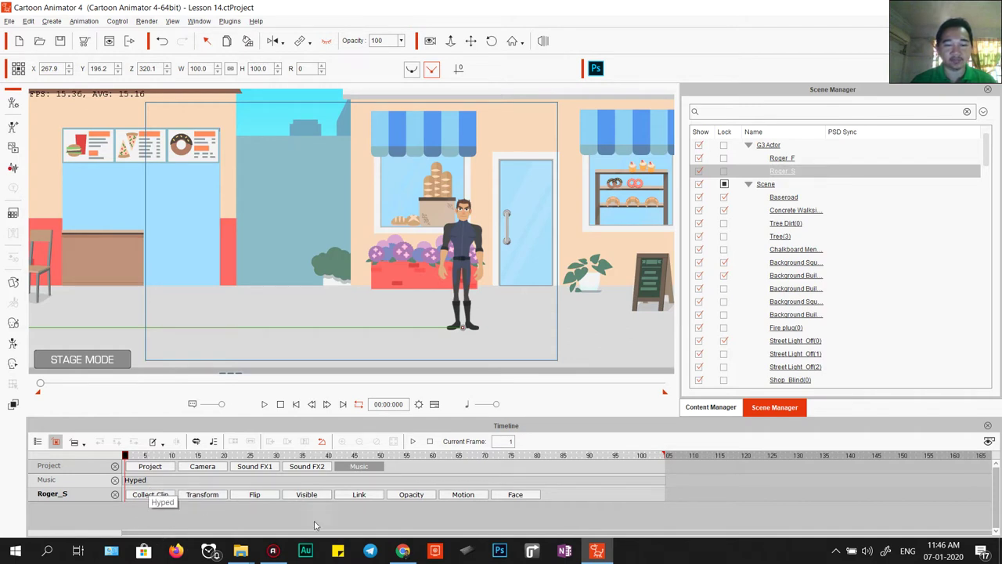
pyautogui.click(464, 496)
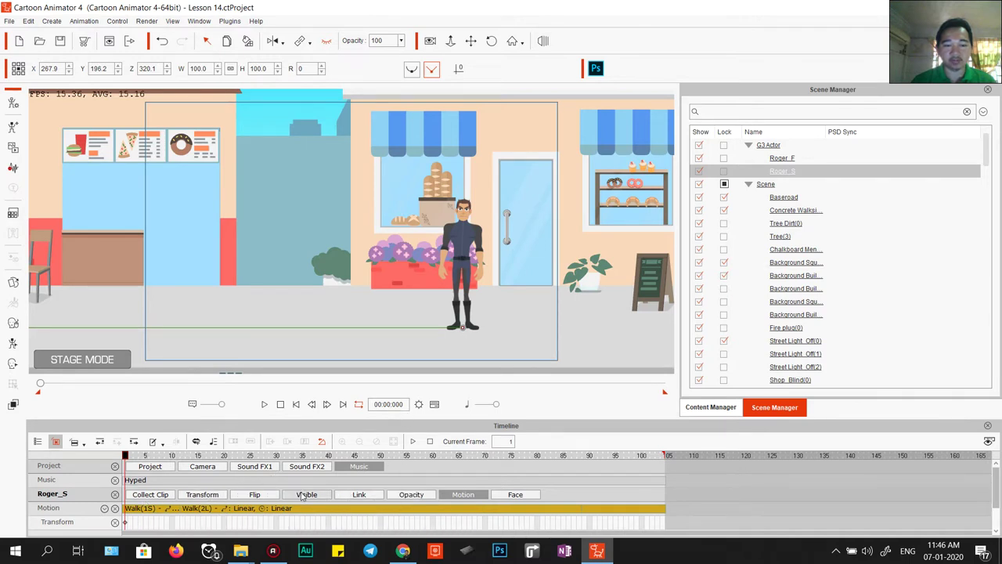
pyautogui.click(38, 442)
pyautogui.scroll(-1, 201, 487)
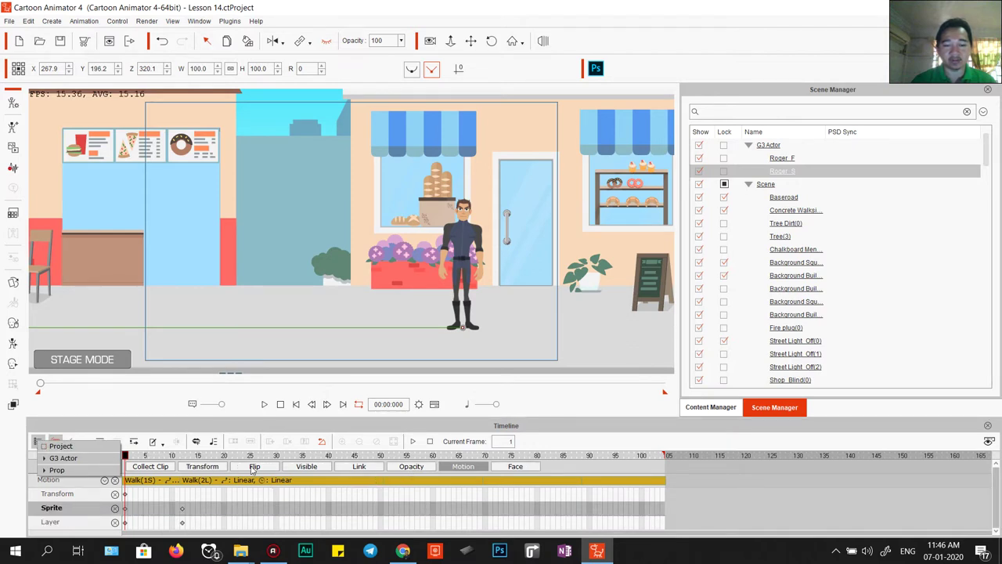
pyautogui.click(299, 467)
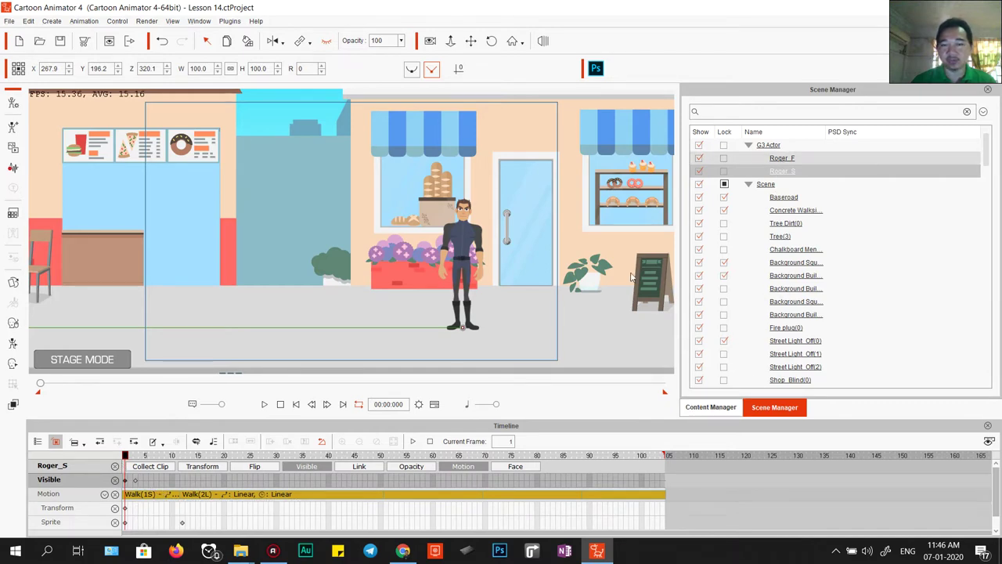
# Step: Select Roger_F and examine its Visible key at frame 3 of the timeline
pyautogui.click(782, 157)
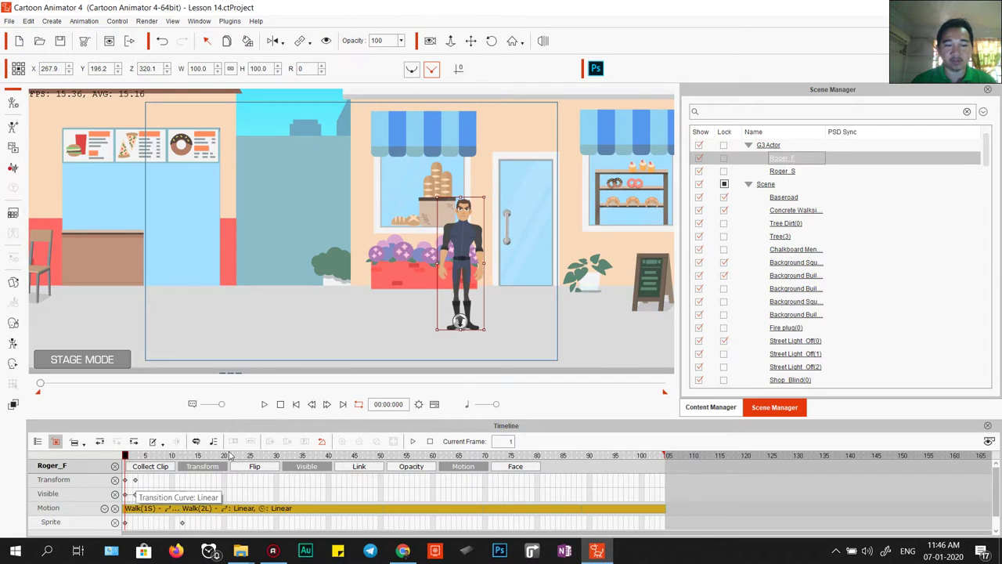
pyautogui.click(130, 456)
pyautogui.click(135, 457)
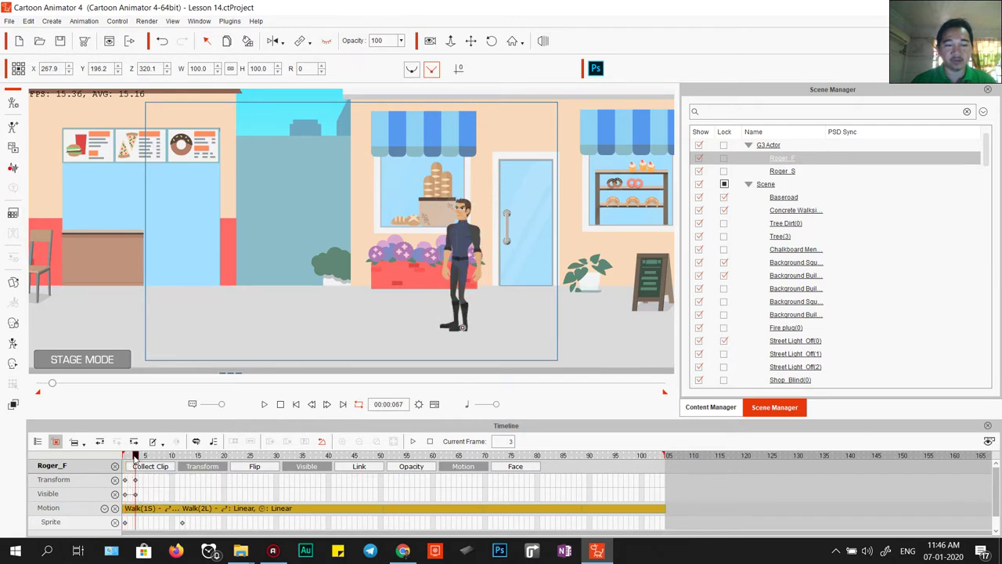
pyautogui.click(134, 495)
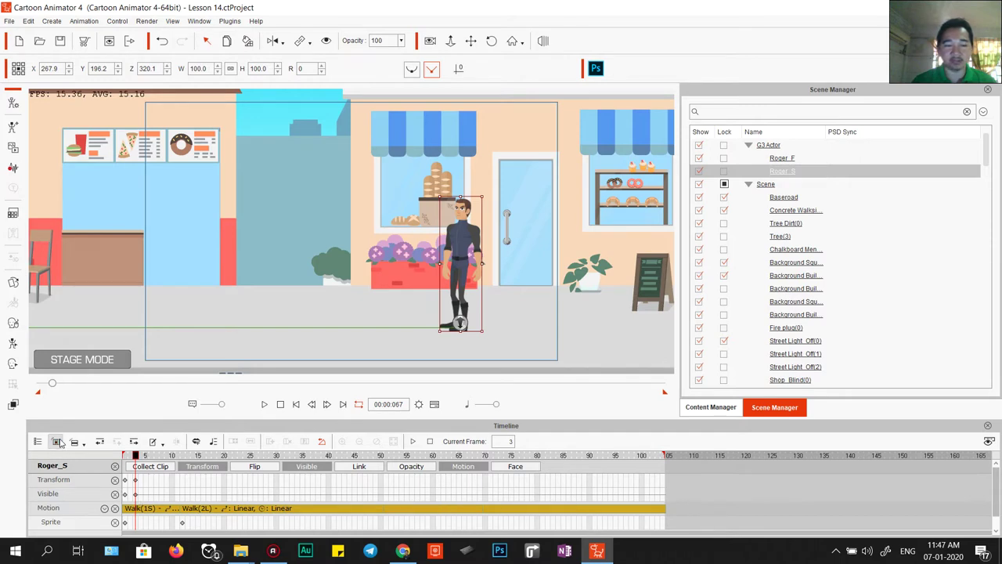
# Step: Show the tracks of Roger_F and Roger_S together in an enlarged timeline and select each character for comparison
pyautogui.click(782, 159)
pyautogui.click(783, 171)
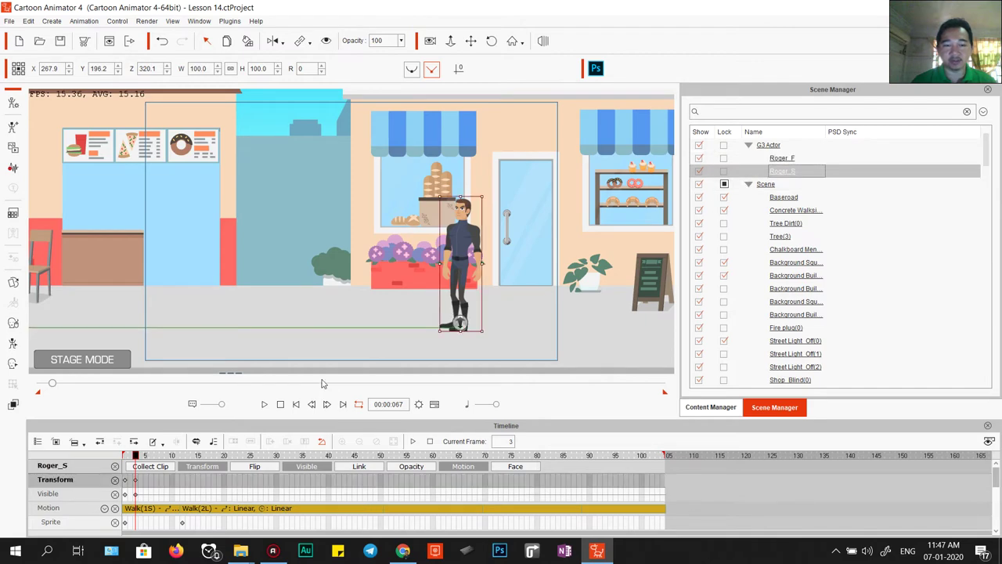
pyautogui.moveTo(313, 418); pyautogui.dragTo(343, 259)
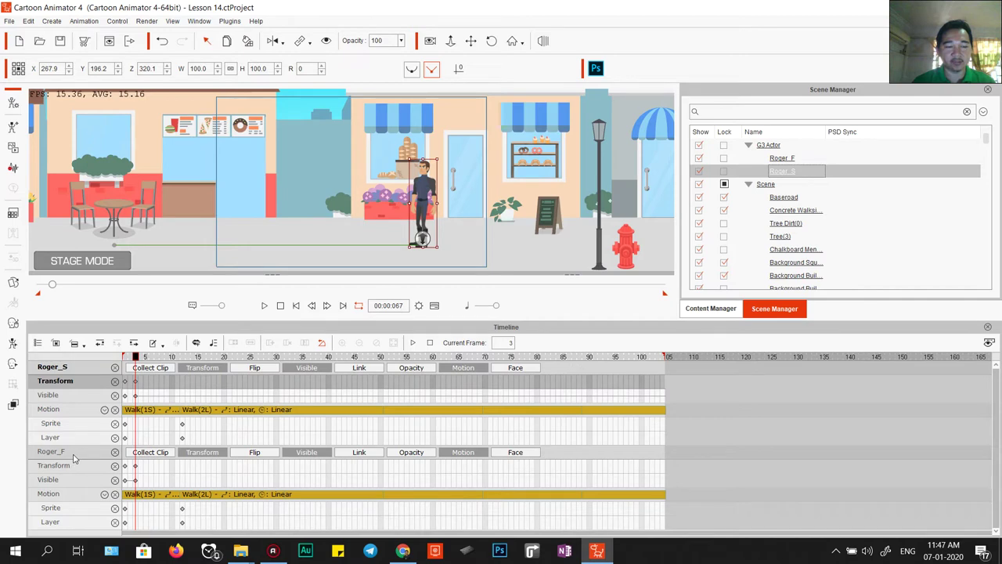
pyautogui.click(76, 460)
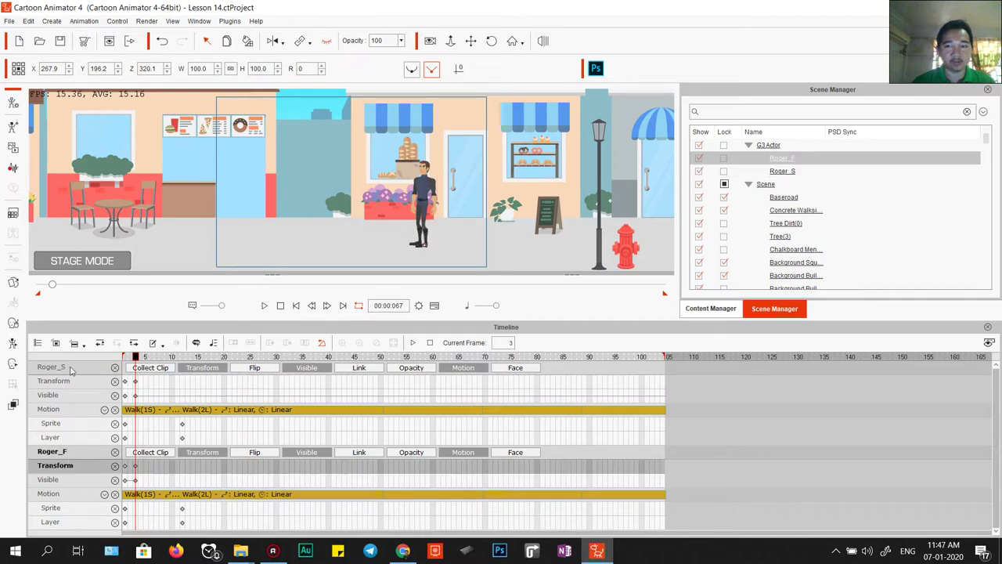
pyautogui.click(72, 371)
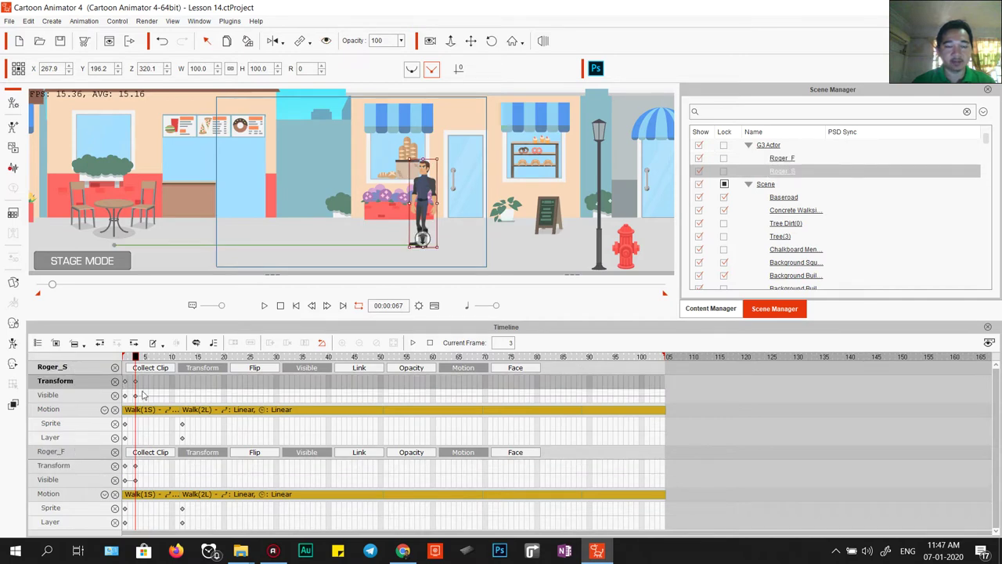
# Step: Scrub through the walk back to frame 1 and limit the timeline to the selected object, selecting Roger_F on stage
pyautogui.moveTo(135, 361); pyautogui.dragTo(563, 362)
pyautogui.moveTo(625, 427); pyautogui.dragTo(133, 416)
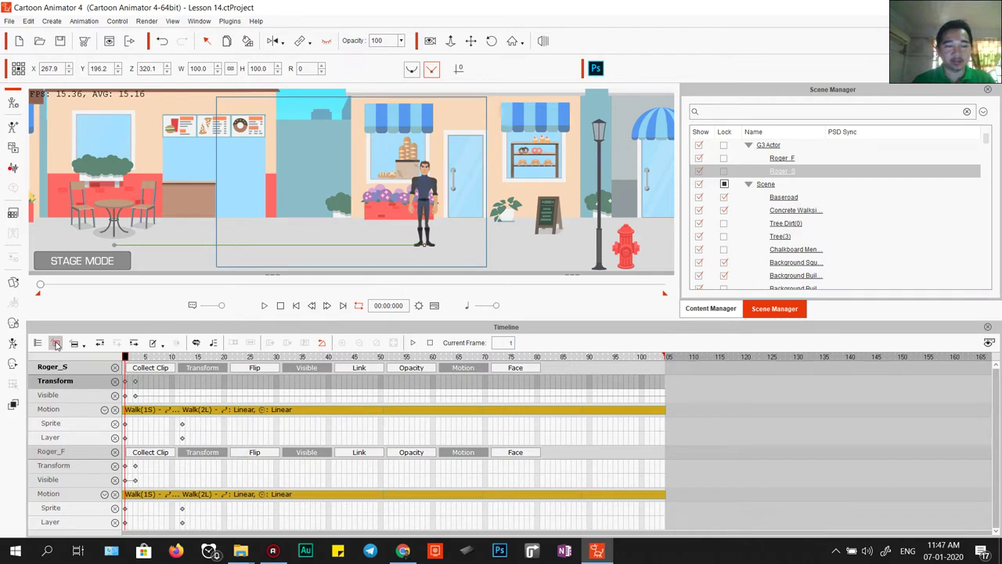
pyautogui.click(56, 344)
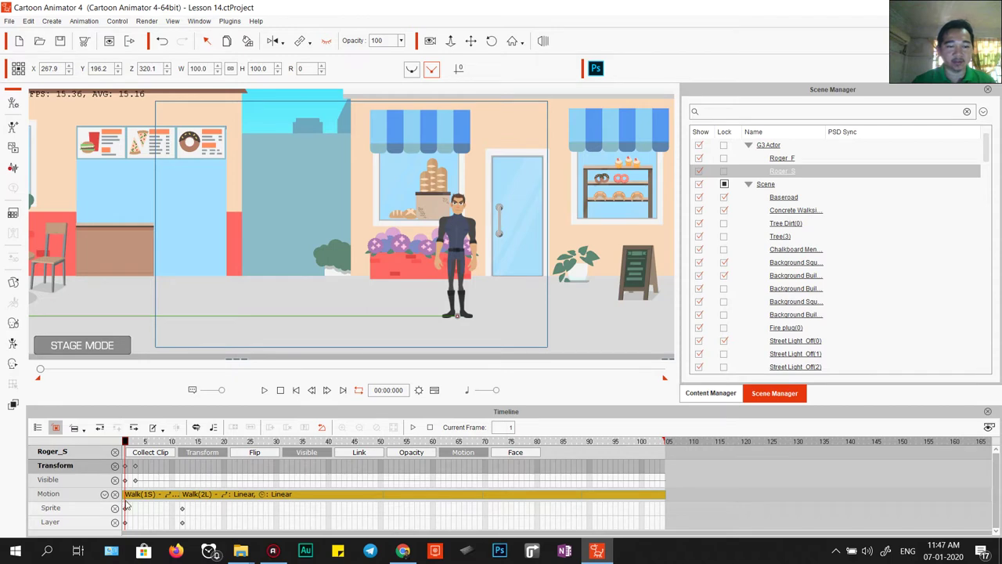
pyautogui.click(473, 239)
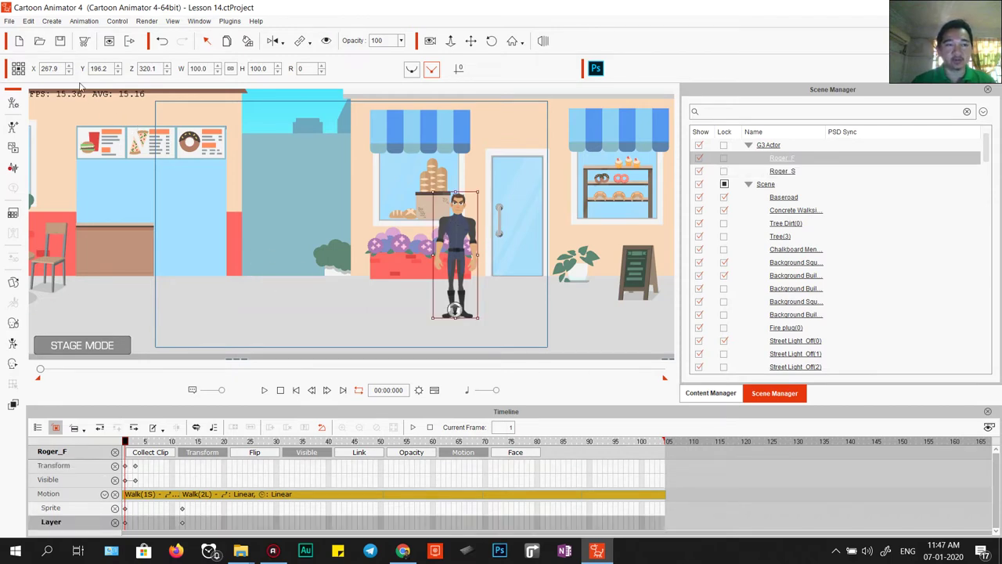
# Step: Start a new project and add the City Park scene from the custom scene library
pyautogui.click(19, 43)
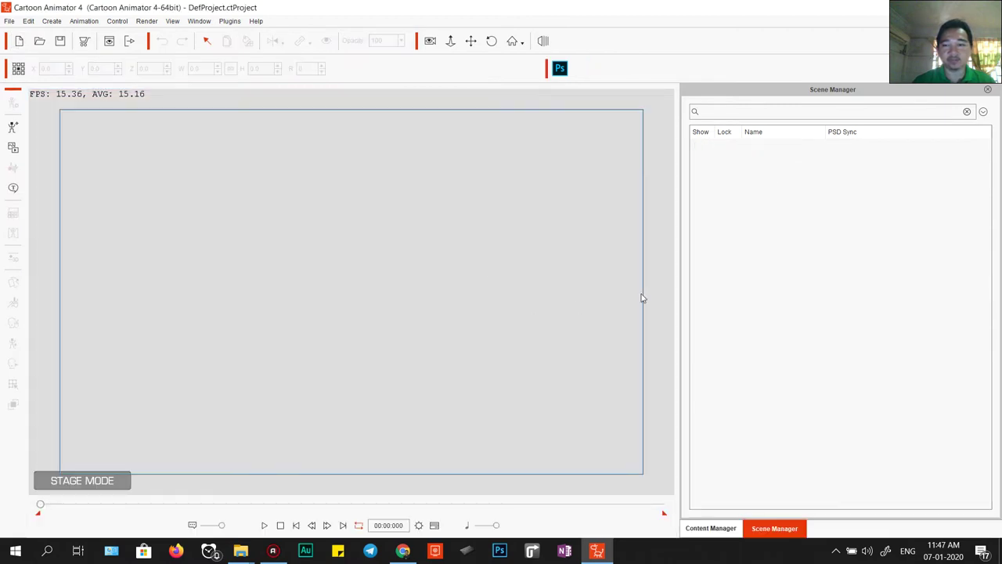
pyautogui.click(704, 532)
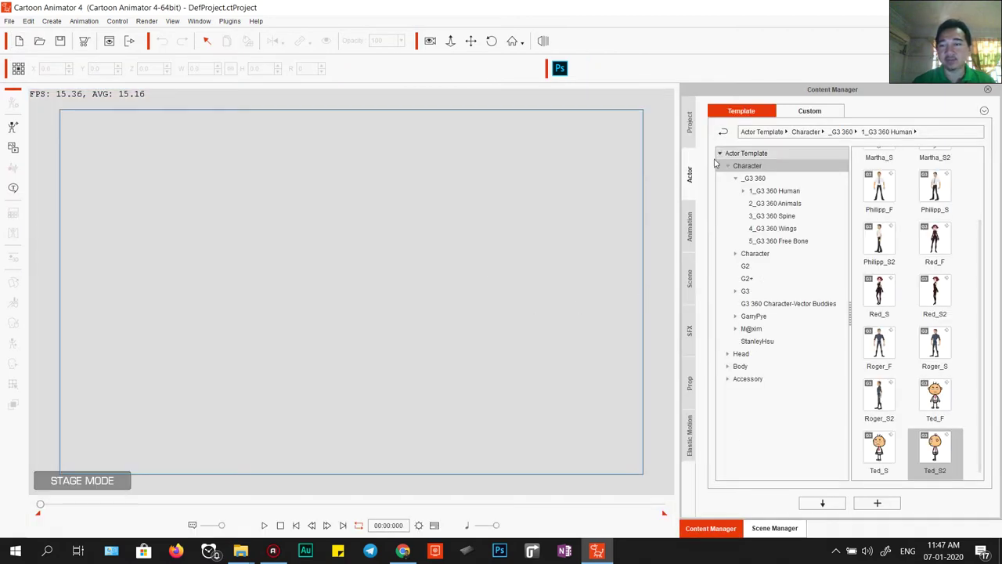
pyautogui.click(691, 277)
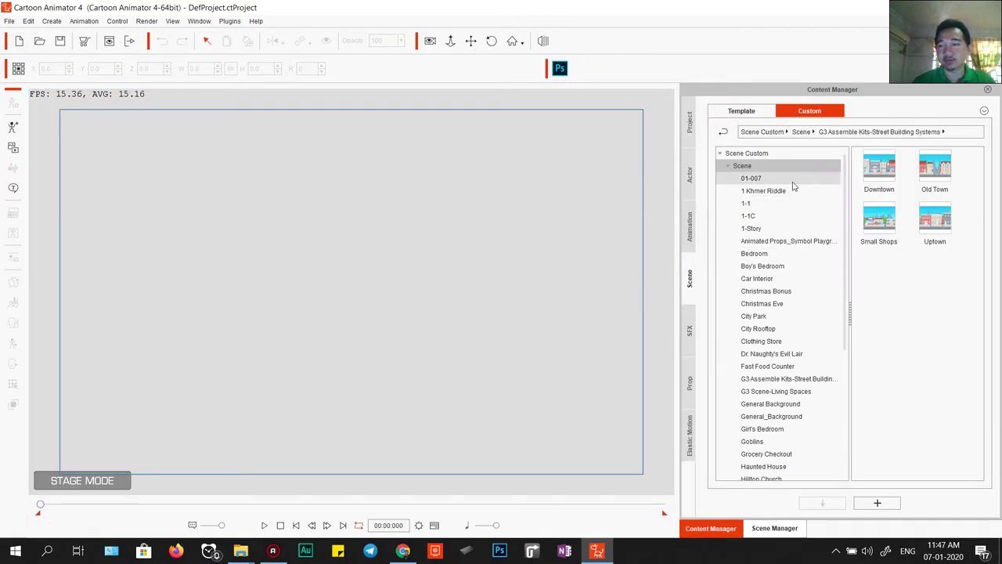
pyautogui.click(771, 291)
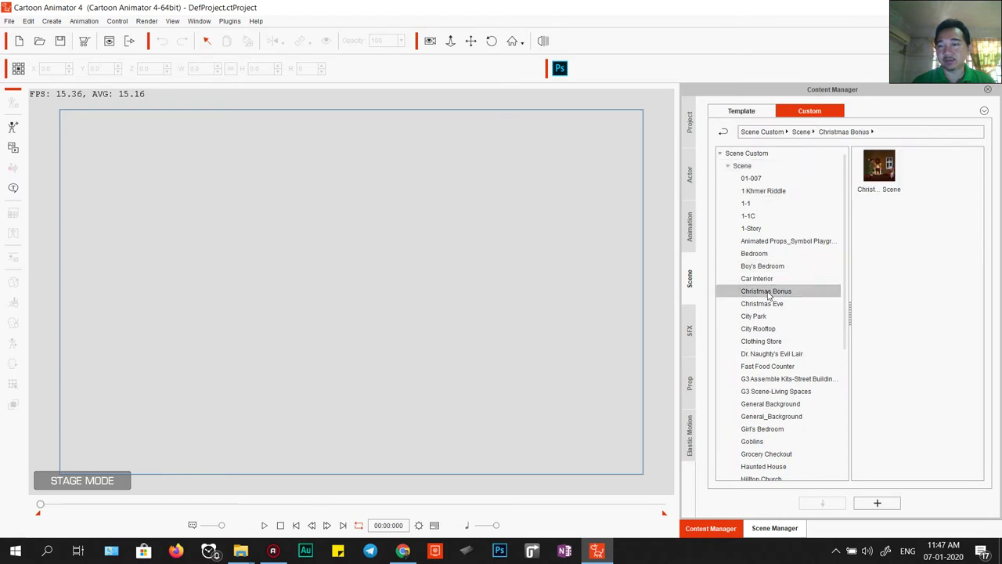
pyautogui.click(767, 278)
pyautogui.click(756, 254)
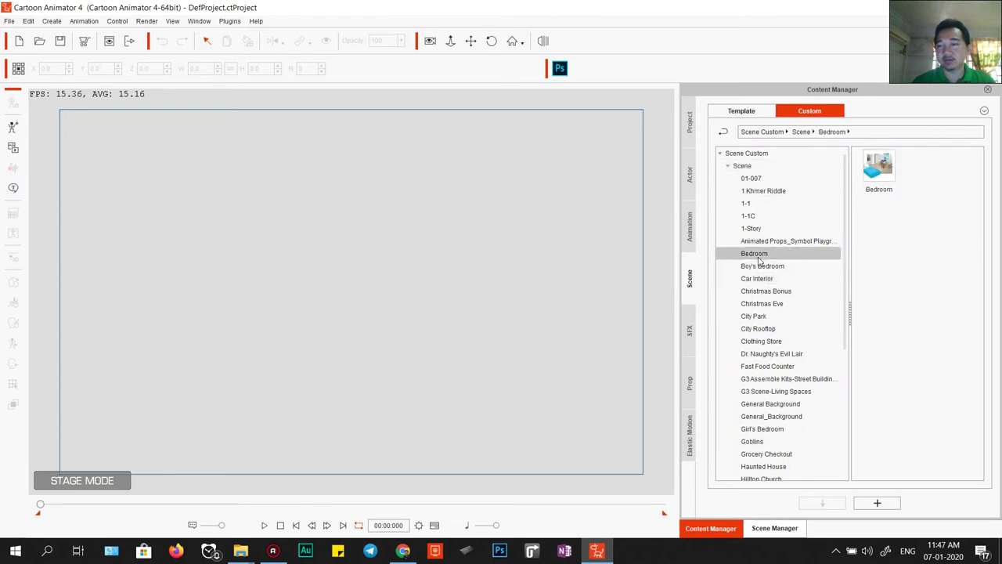
pyautogui.click(763, 316)
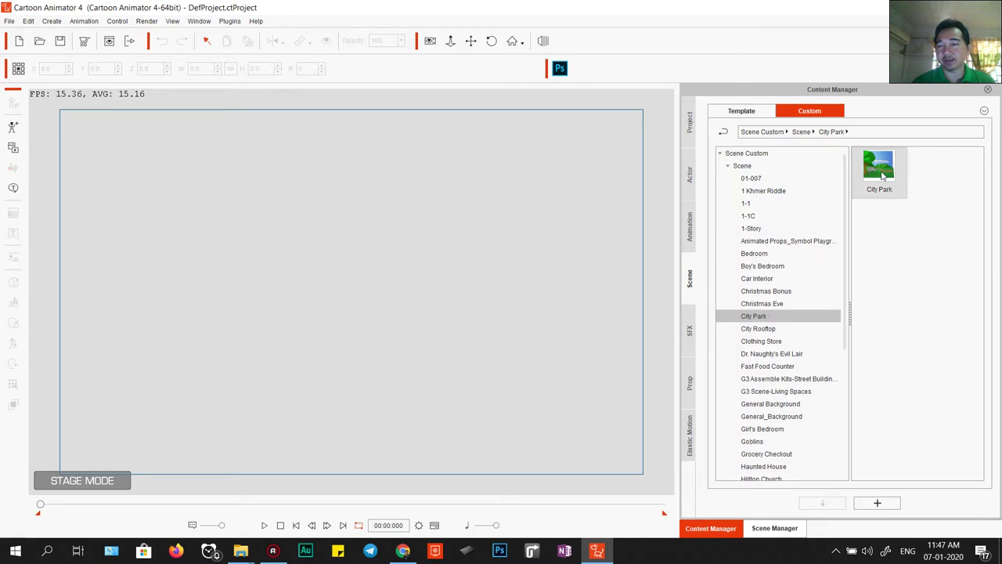
pyautogui.doubleClick(880, 174)
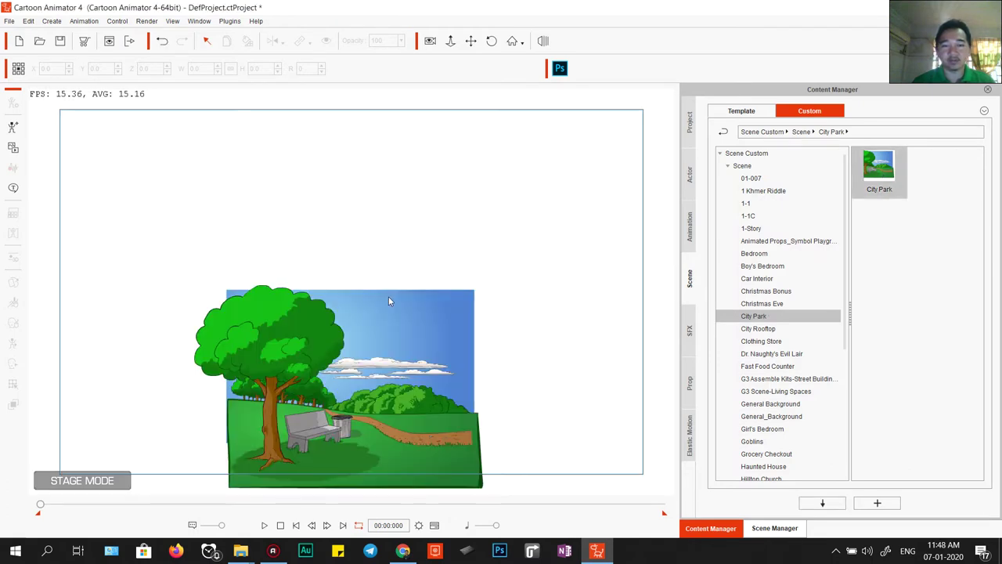
# Step: Select the whole City Park scene and enlarge it proportionally until it roughly fills the camera frame
pyautogui.click(782, 529)
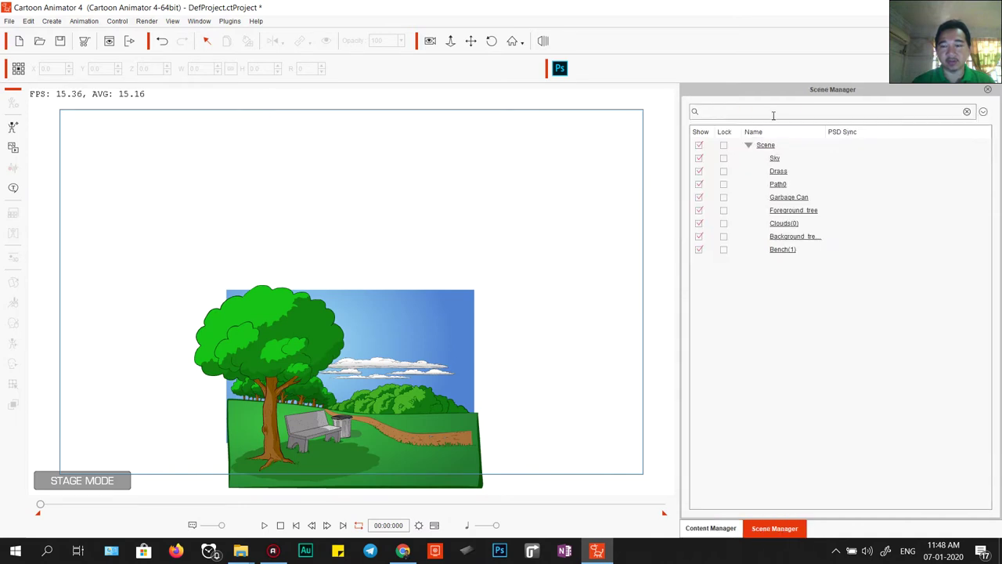
pyautogui.click(766, 146)
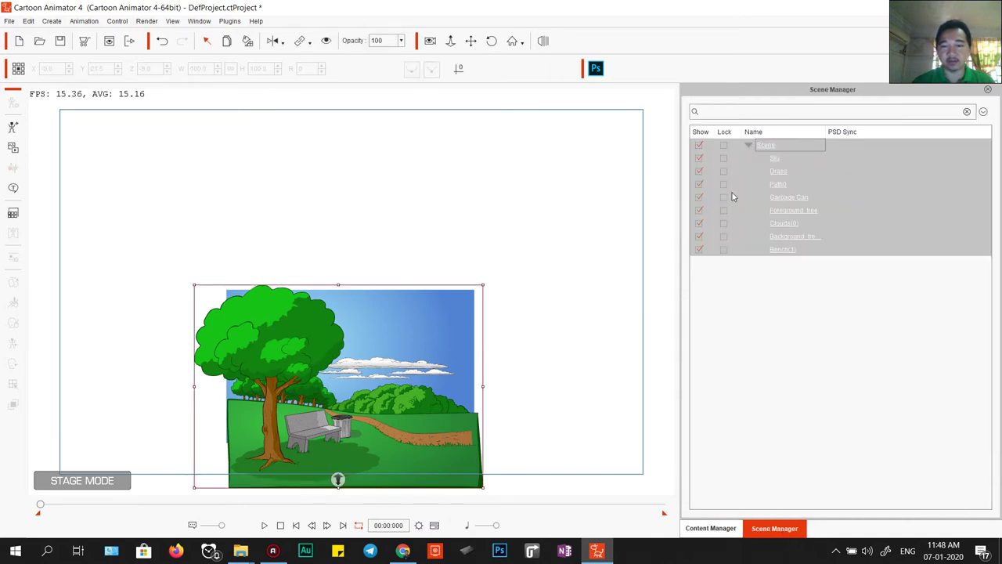
pyautogui.moveTo(486, 277); pyautogui.dragTo(622, 156)
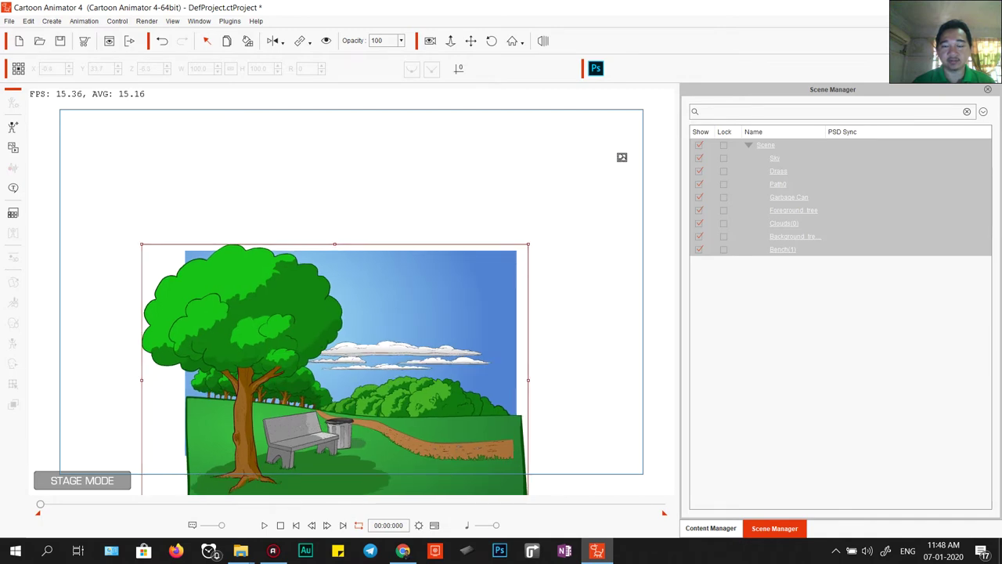
pyautogui.moveTo(622, 156); pyautogui.dragTo(672, 122)
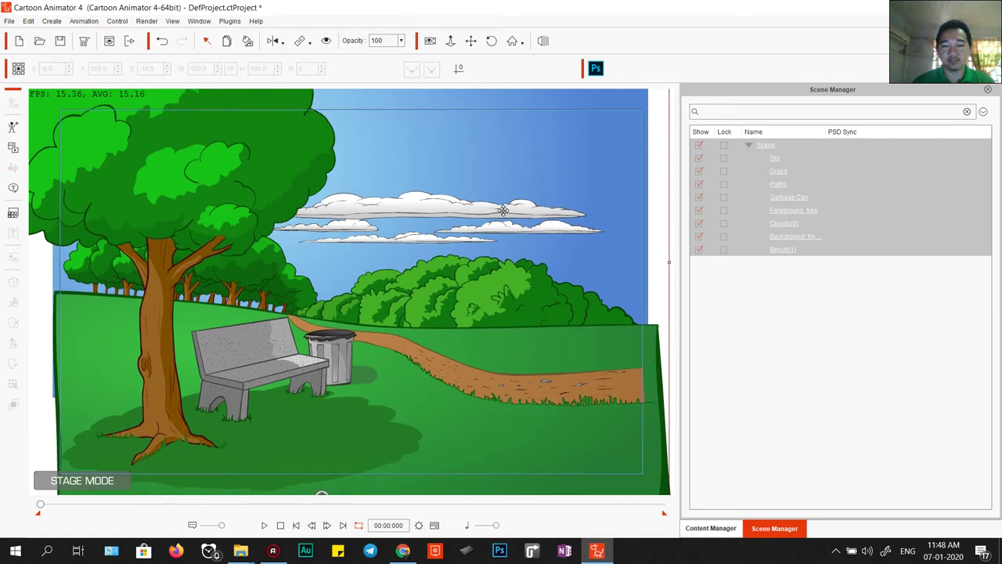
# Step: Delete the garbage can, the foreground tree and the bench from the scene
pyautogui.click(352, 361)
pyautogui.press('Delete')
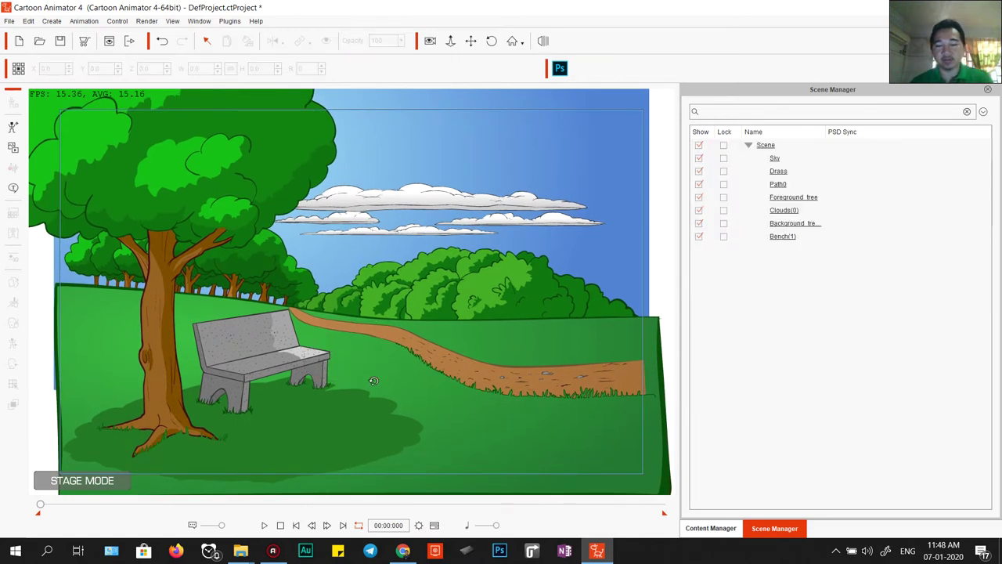
pyautogui.click(206, 209)
pyautogui.click(246, 376)
pyautogui.press('Delete')
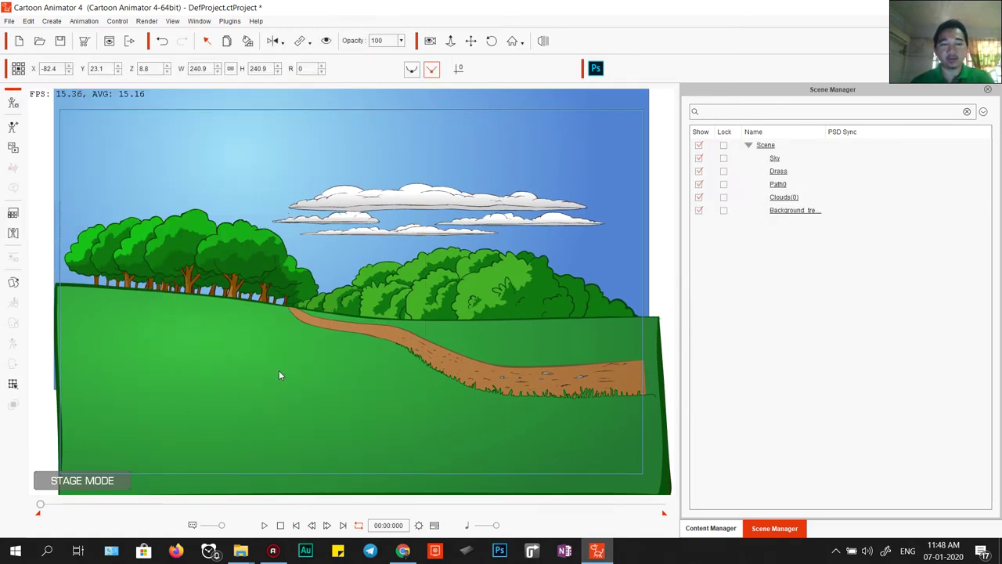
# Step: Enlarge and reposition the remaining scene as a whole to cover the camera frame, then clear the selection
pyautogui.moveTo(361, 374)
pyautogui.mouseDown()
pyautogui.moveTo(347, 358)
pyautogui.moveTo(350, 370)
pyautogui.mouseUp()
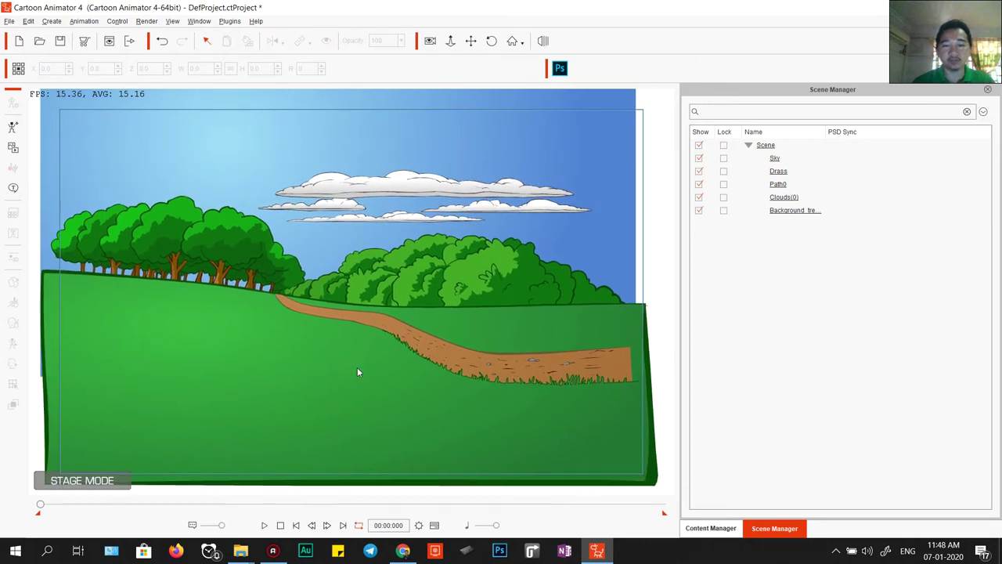
pyautogui.click(766, 145)
pyautogui.moveTo(347, 477); pyautogui.dragTo(345, 490)
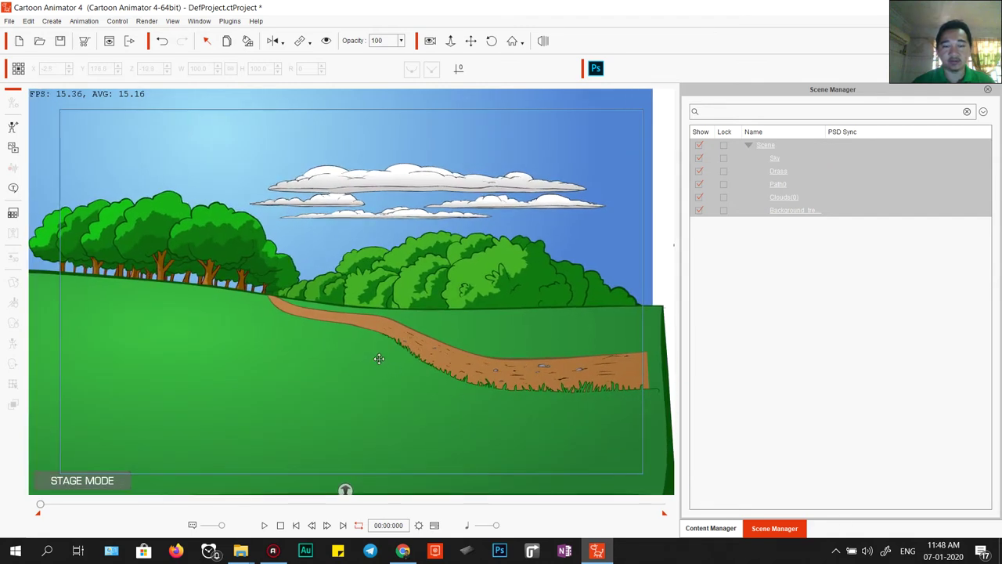
pyautogui.keyDown('ctrl'); pyautogui.click(378, 357); pyautogui.keyUp('ctrl')
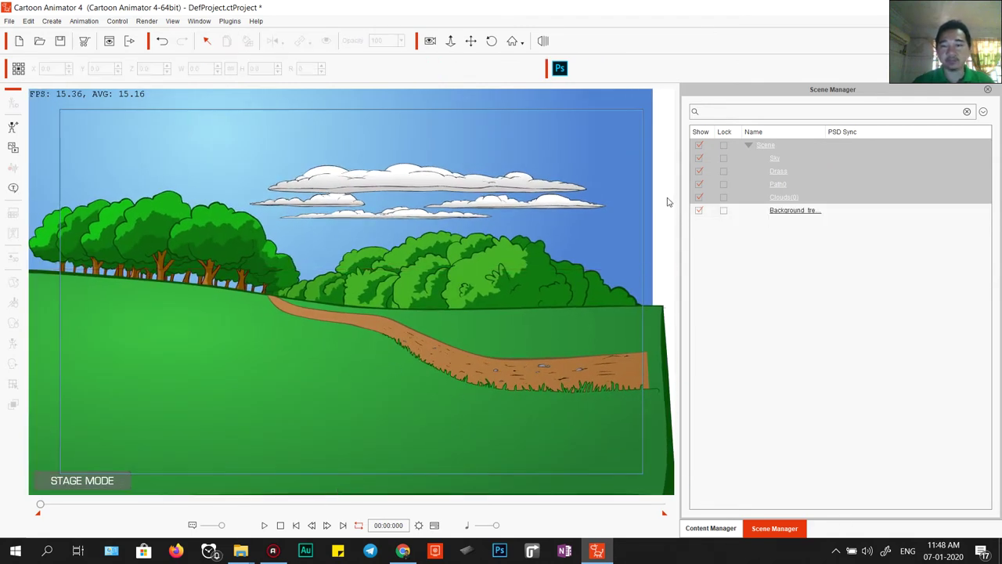
# Step: Add the front-view character Ted_F from the G3 360 Human actor library to the stage
pyautogui.click(709, 529)
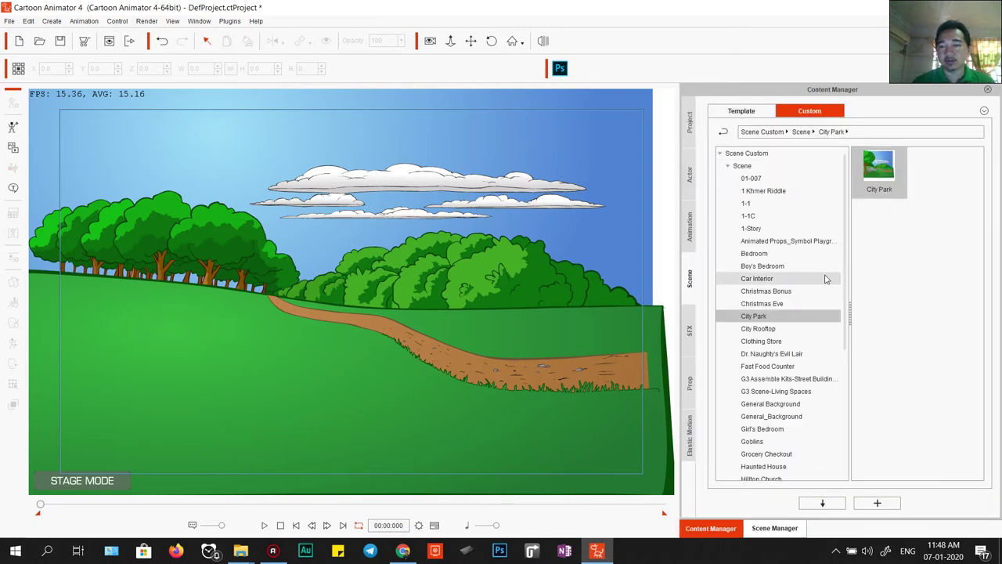
pyautogui.click(688, 177)
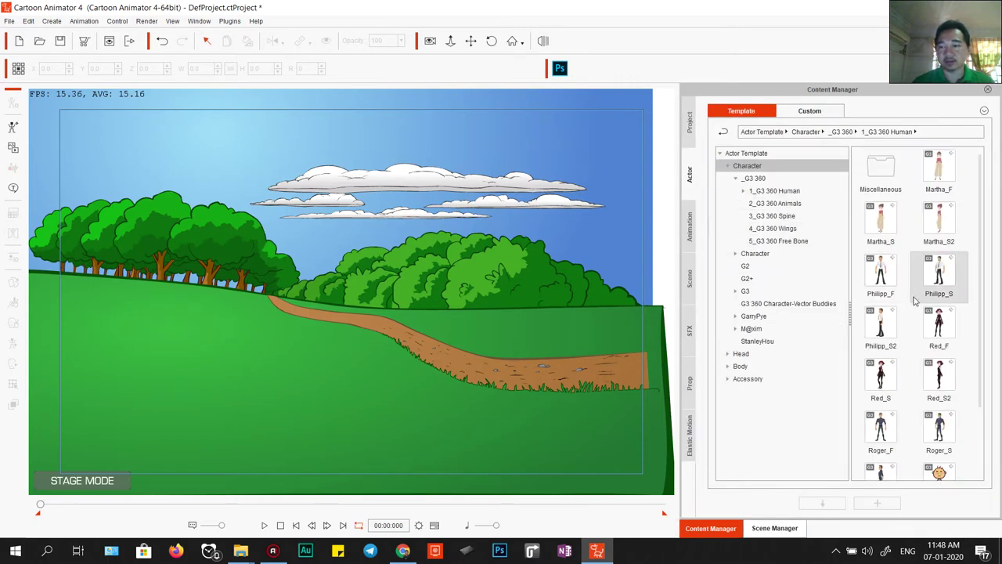
pyautogui.scroll(-2, 951, 441)
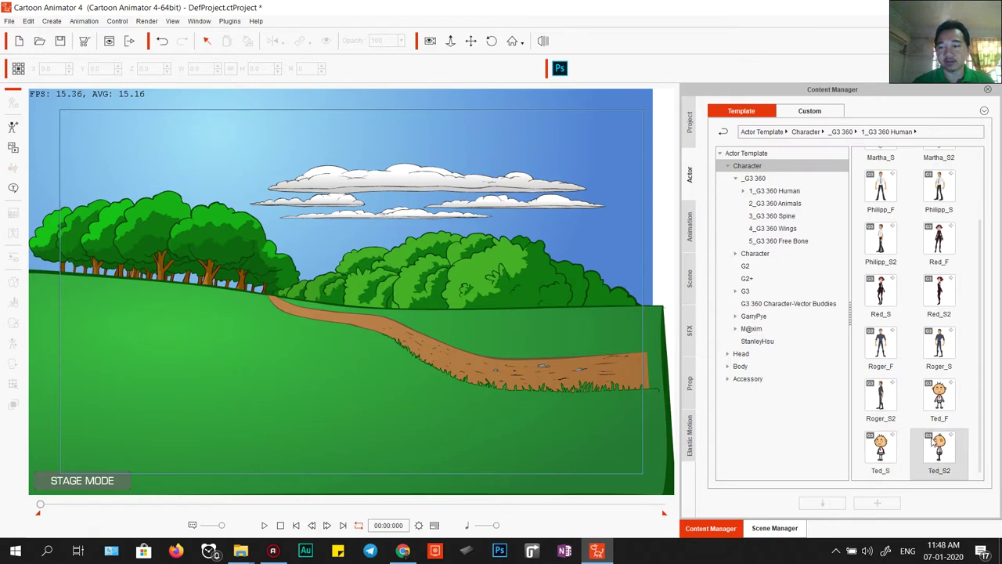
pyautogui.moveTo(938, 395); pyautogui.dragTo(660, 195)
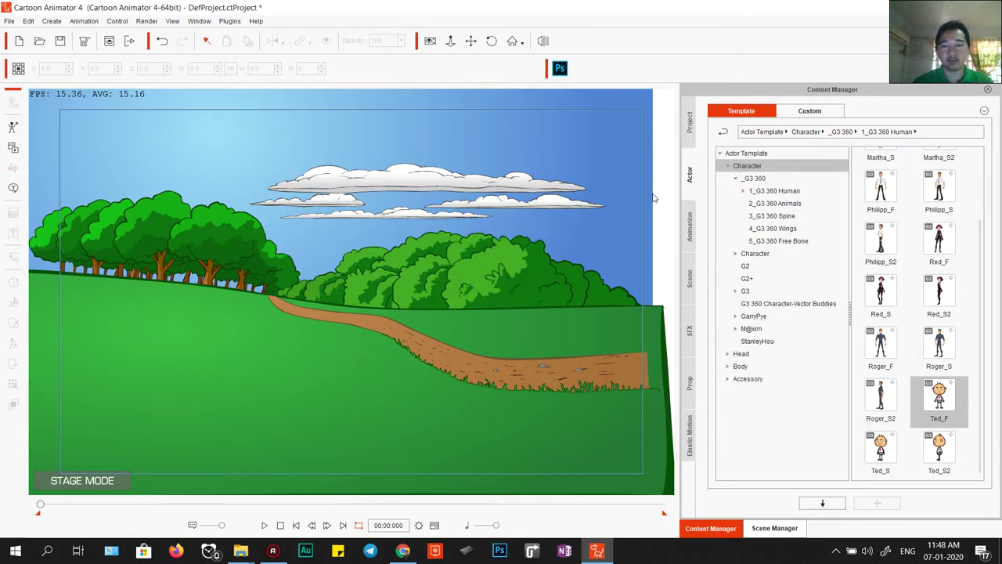
pyautogui.moveTo(658, 201); pyautogui.dragTo(311, 270)
# Step: Scale Ted_F down to about 75.4 and stand him on the dirt path at about X 154, Y -1.2
pyautogui.moveTo(317, 387); pyautogui.dragTo(316, 393)
pyautogui.moveTo(326, 309); pyautogui.dragTo(526, 306)
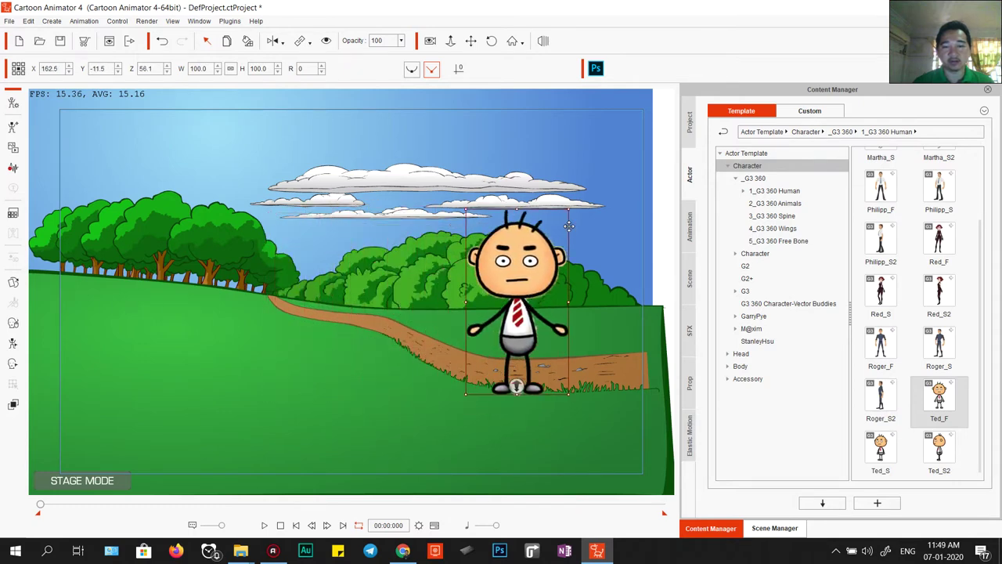
pyautogui.moveTo(568, 210); pyautogui.dragTo(548, 251)
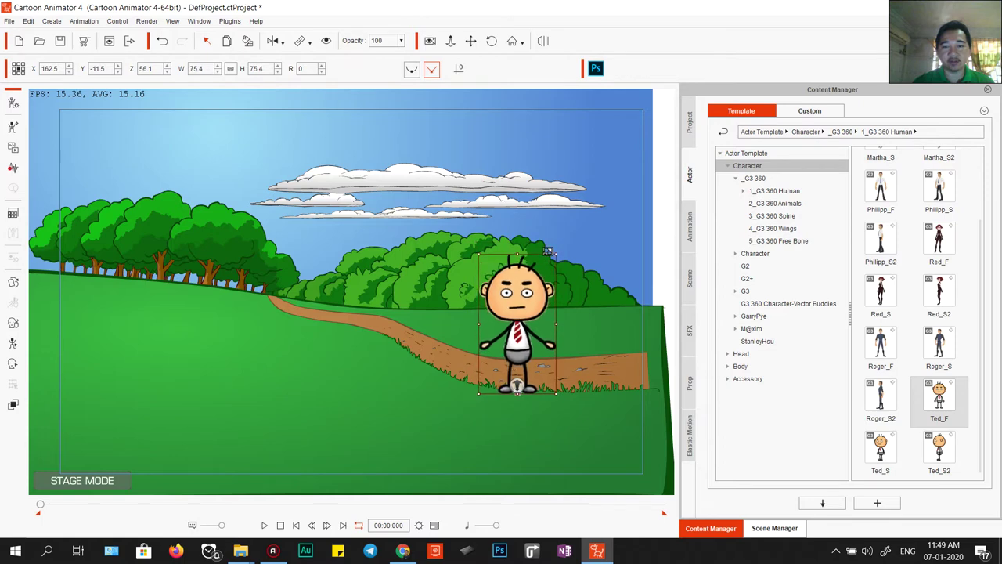
pyautogui.moveTo(503, 323); pyautogui.dragTo(494, 312)
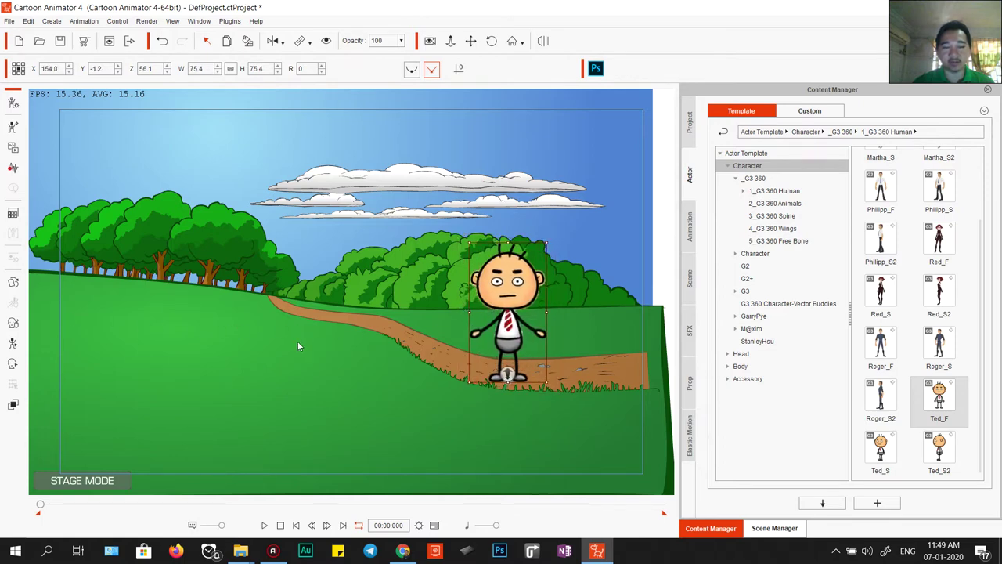
# Step: Open the timeline, show Ted_F's Motion, Transform and Visible tracks, and enlarge the timeline area
pyautogui.click(440, 526)
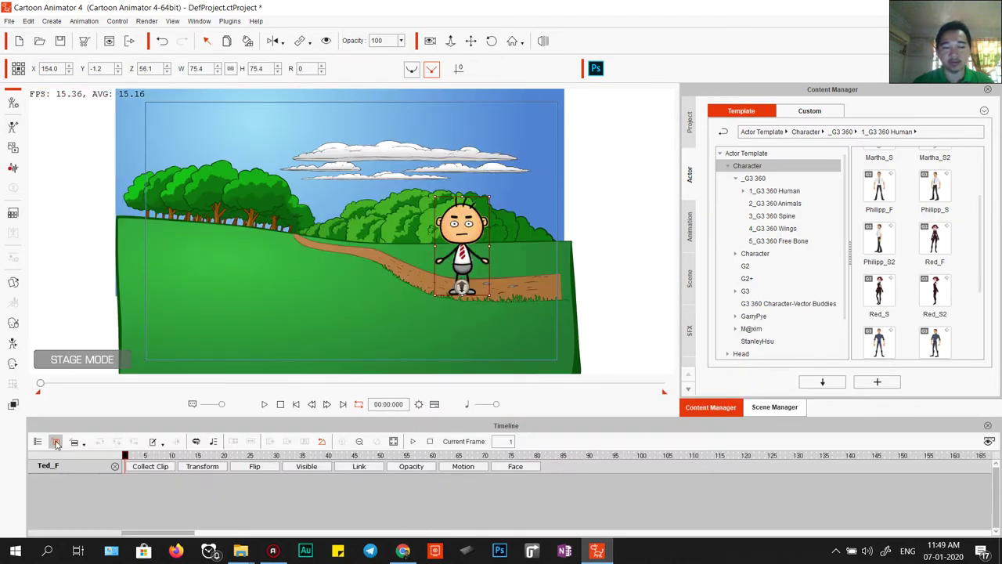
pyautogui.click(463, 467)
pyautogui.click(202, 467)
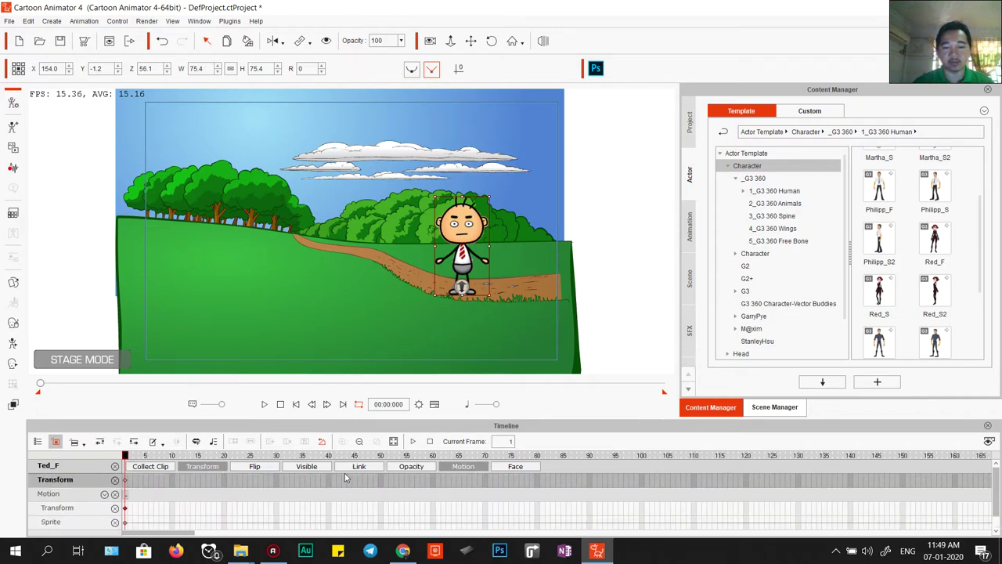
pyautogui.click(306, 468)
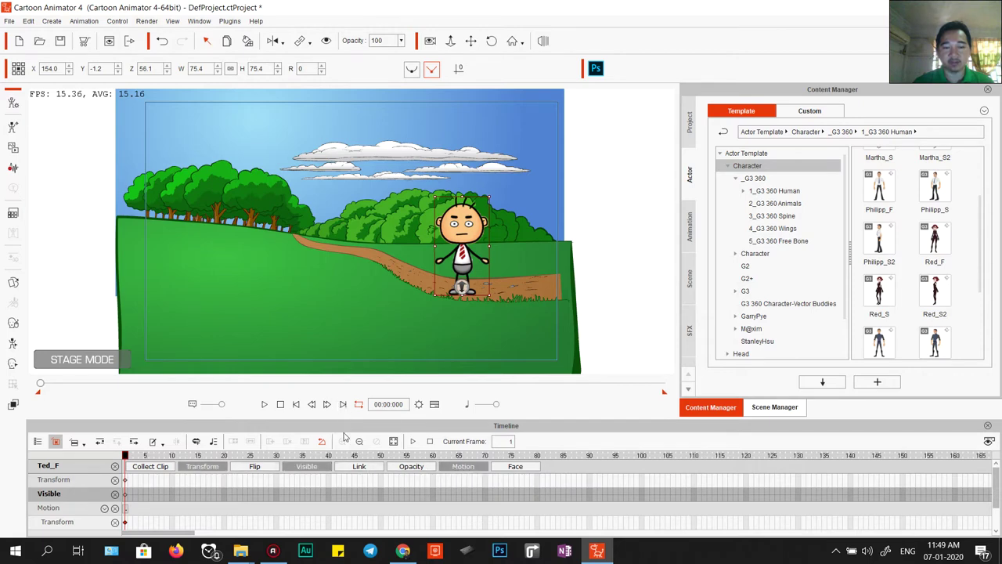
pyautogui.moveTo(343, 417); pyautogui.dragTo(351, 317)
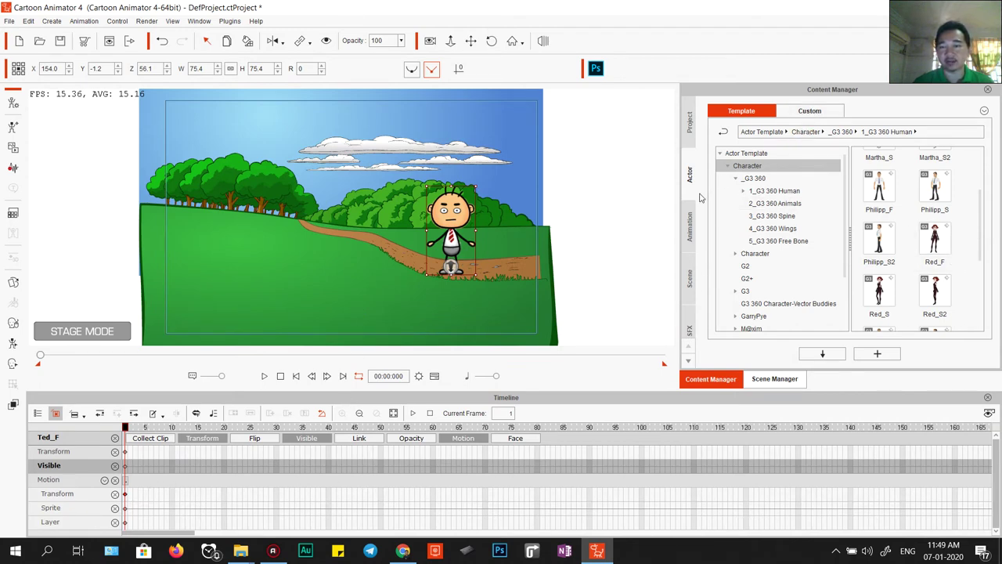
# Step: Apply the Walk(1S) and Walk(2L) motions from Elastic Folks_Side > Move to Ted_F, one after the other
pyautogui.click(690, 227)
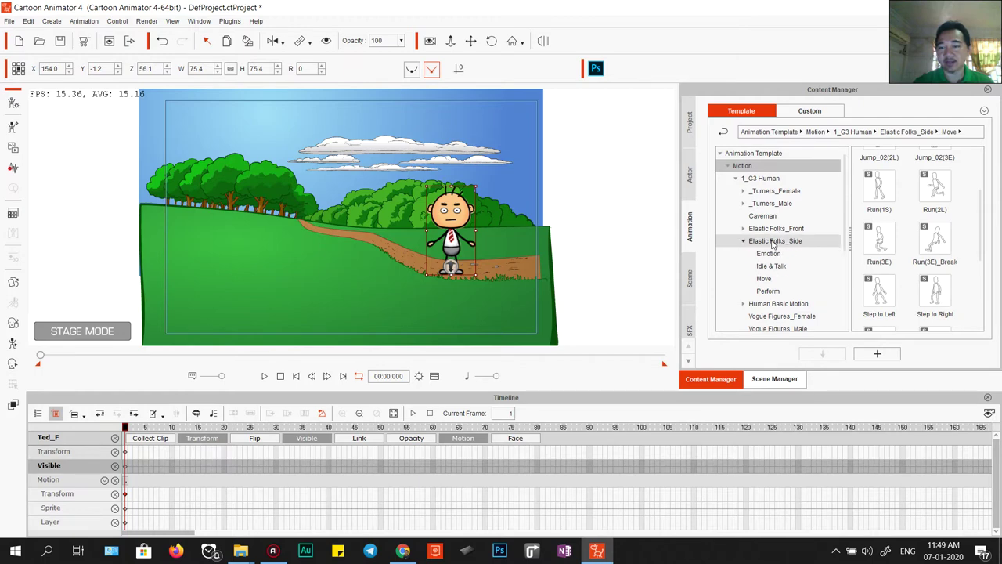
pyautogui.click(764, 280)
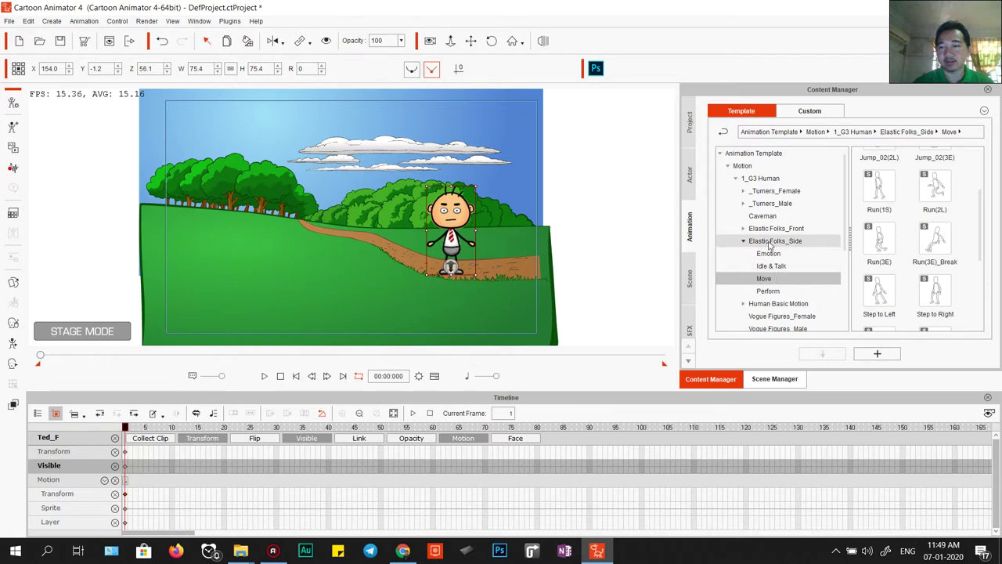
pyautogui.scroll(-3, 977, 266)
pyautogui.scroll(-1, 977, 267)
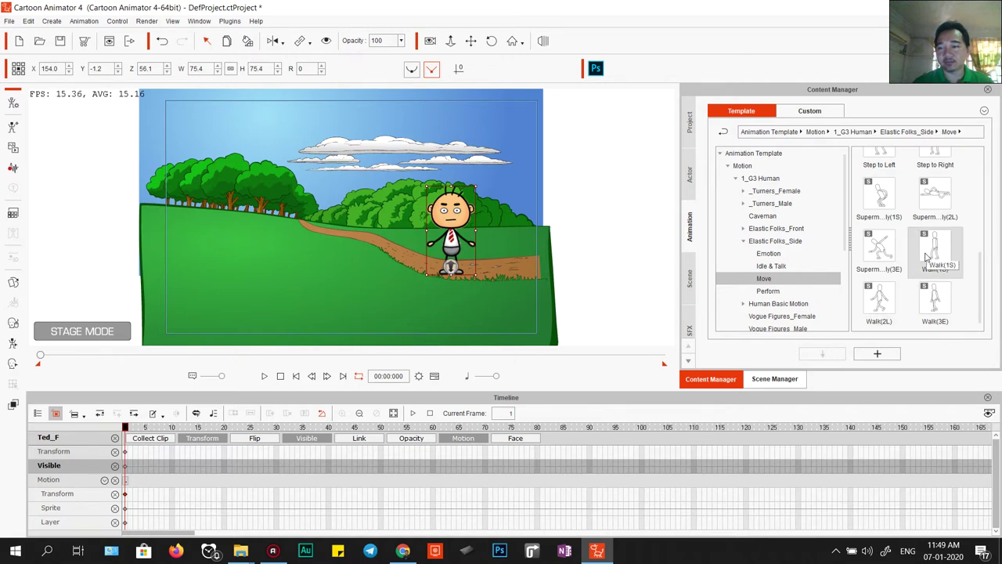
pyautogui.doubleClick(936, 248)
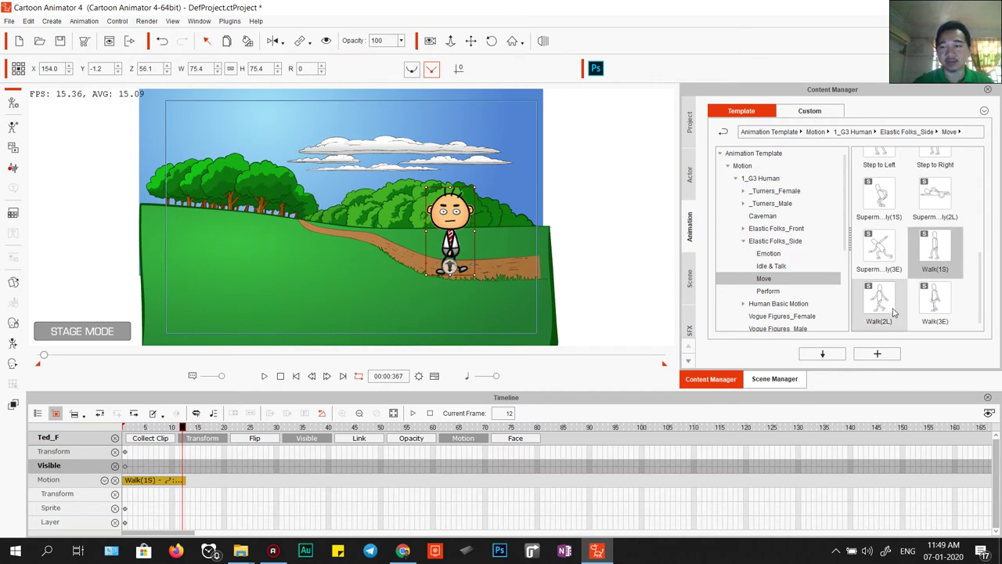
pyautogui.doubleClick(877, 303)
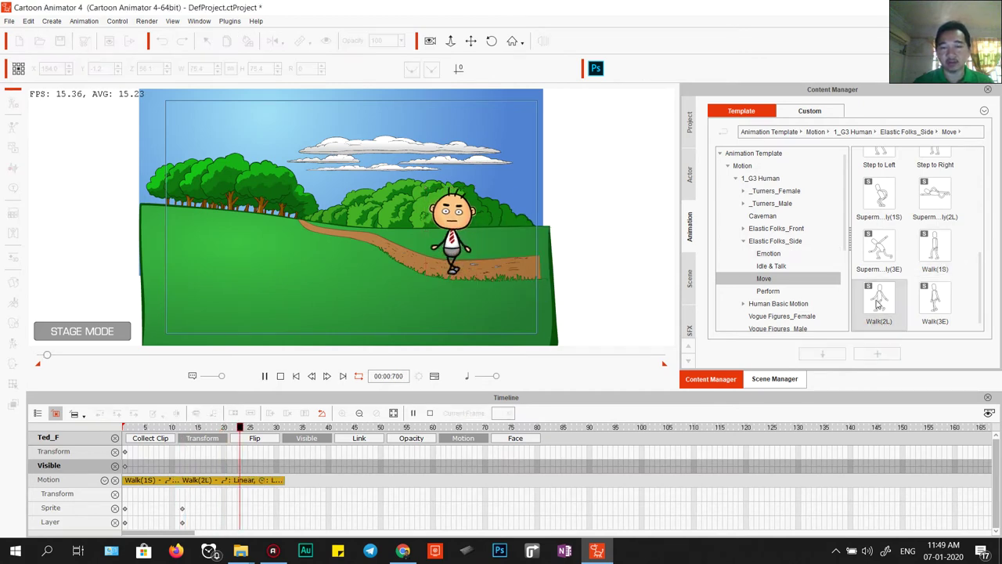
# Step: Loop the Walk(2L) motion clip and extend it to about frame 107
pyautogui.click(254, 483)
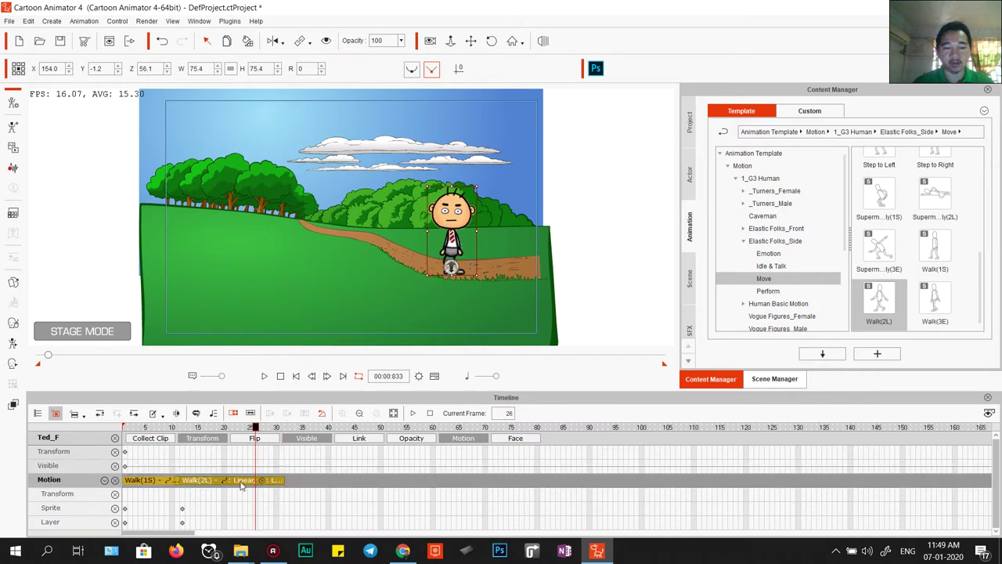
pyautogui.click(202, 484)
pyautogui.click(280, 482)
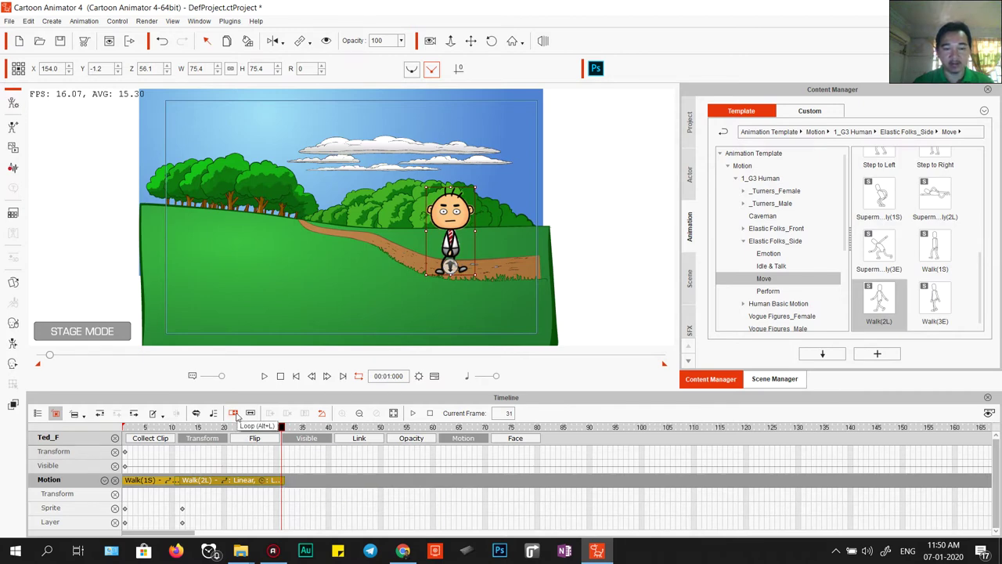
pyautogui.click(236, 416)
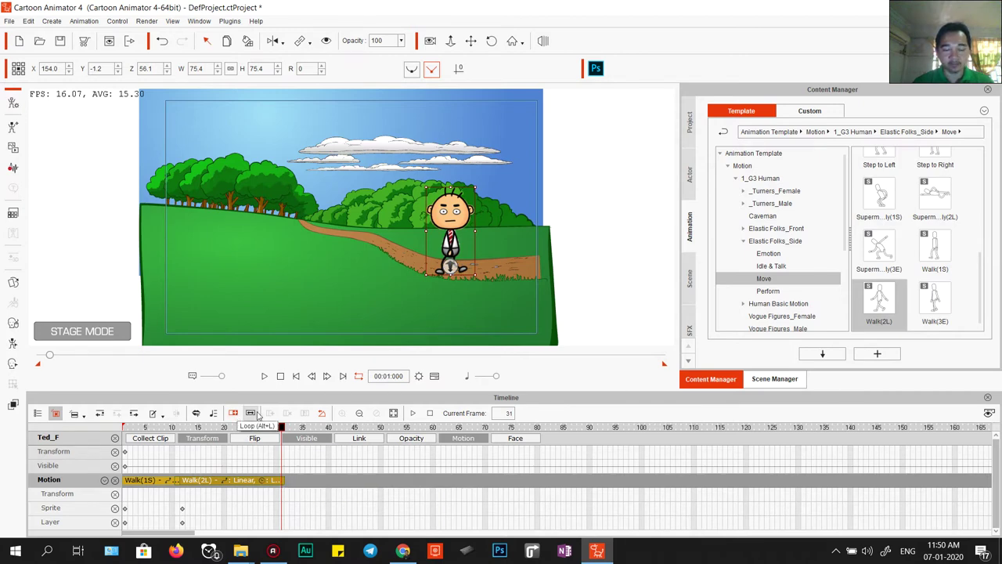
pyautogui.moveTo(283, 482); pyautogui.dragTo(645, 481)
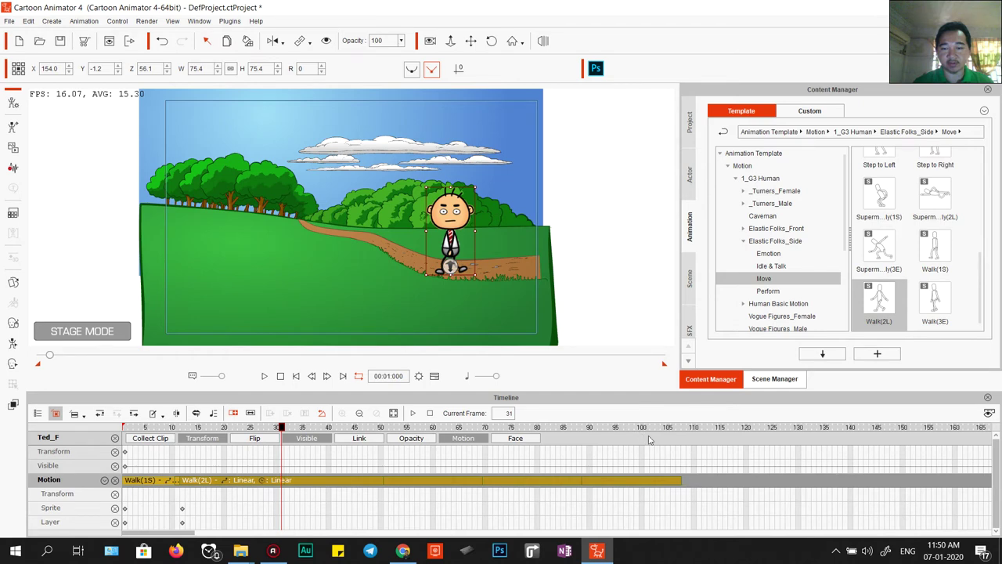
# Step: Add a transform key for Ted_F at frame 4 and move him beyond the scene's left edge at frame 107
pyautogui.moveTo(282, 427); pyautogui.dragTo(140, 444)
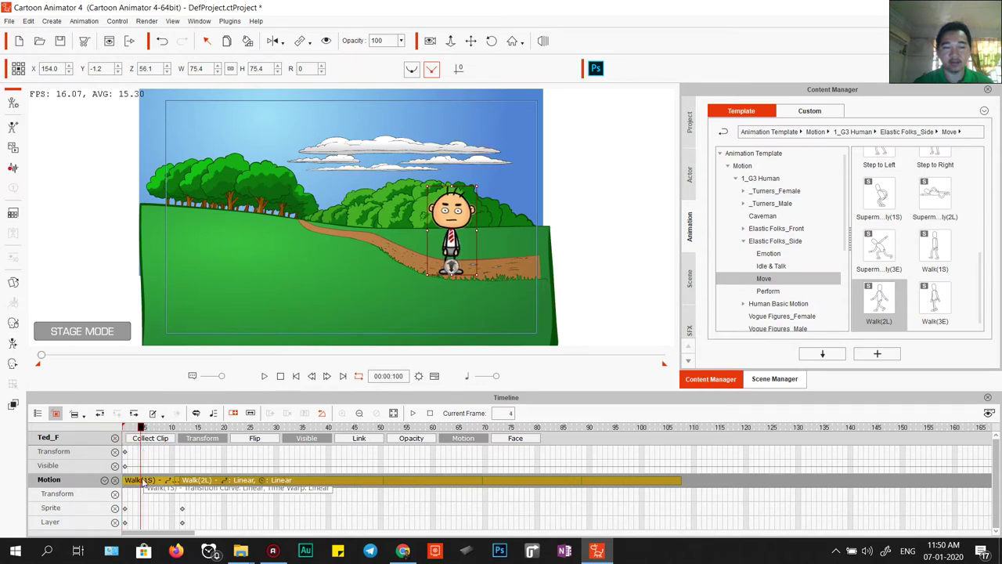
pyautogui.click(141, 453)
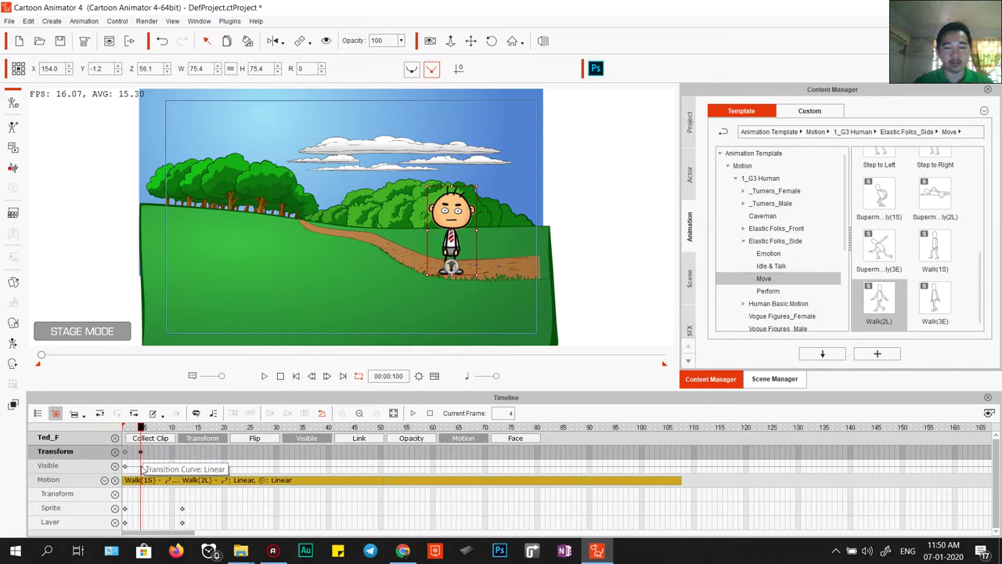
pyautogui.moveTo(141, 427); pyautogui.dragTo(245, 427)
pyautogui.moveTo(337, 436); pyautogui.dragTo(678, 429)
pyautogui.moveTo(450, 235); pyautogui.dragTo(126, 237)
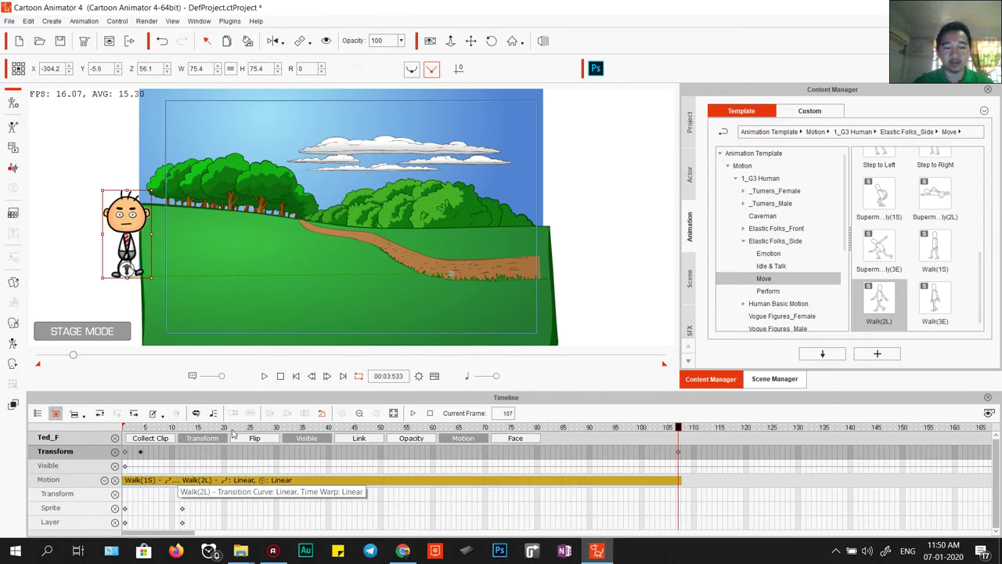
# Step: Play back Ted_F's walk across the park and pause it at frame 29 for a closer look
pyautogui.click(263, 375)
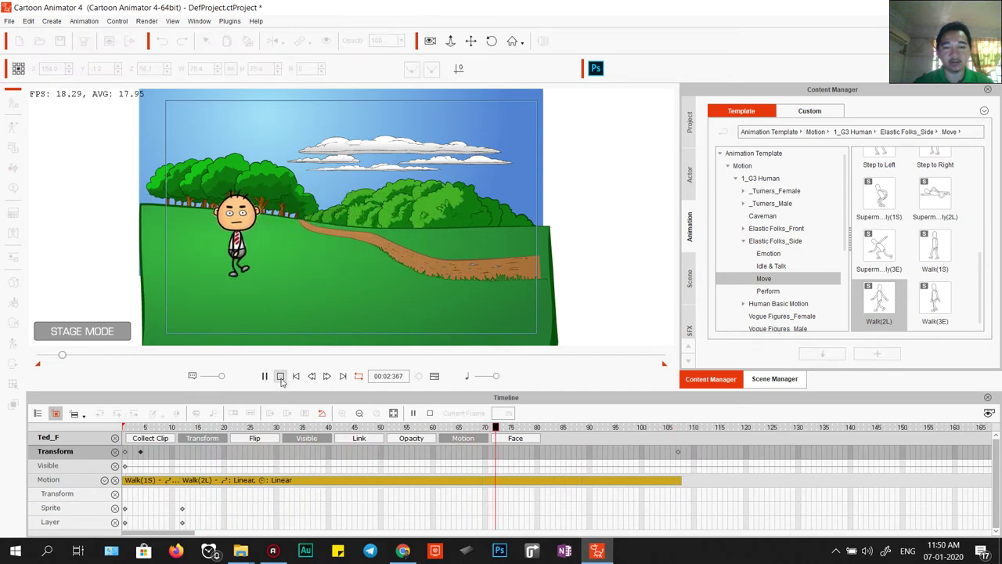
pyautogui.click(280, 376)
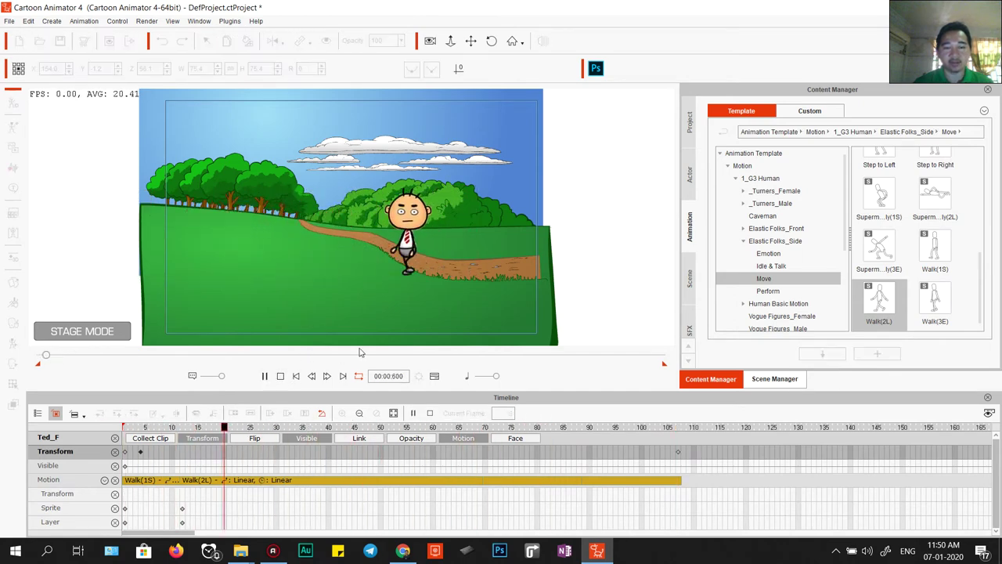
pyautogui.press('space')
pyautogui.scroll(5, 395, 309)
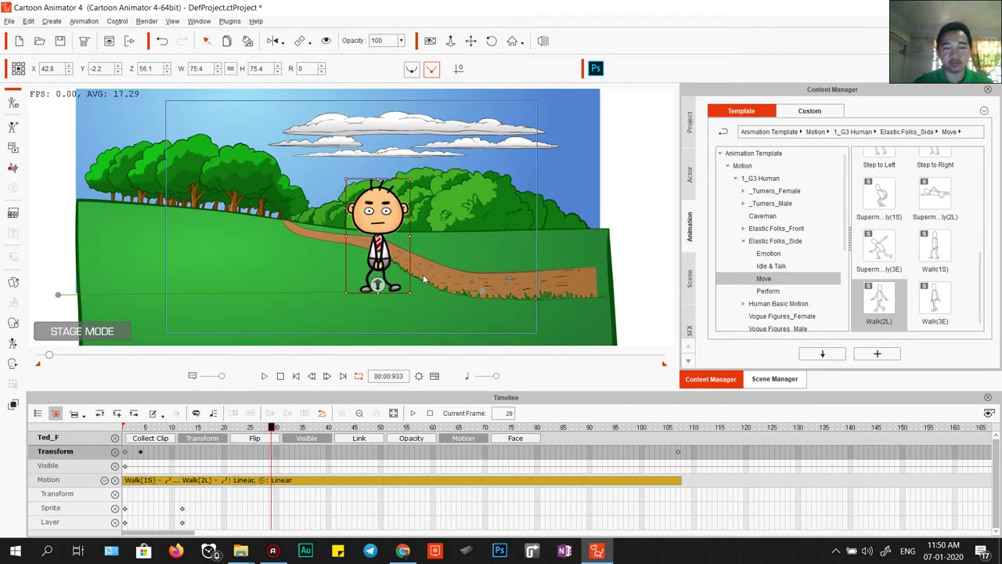
# Step: Duplicate the Ted_F actor at frame 4 and select the copy in the scene's actor list
pyautogui.moveTo(376, 244); pyautogui.dragTo(330, 240)
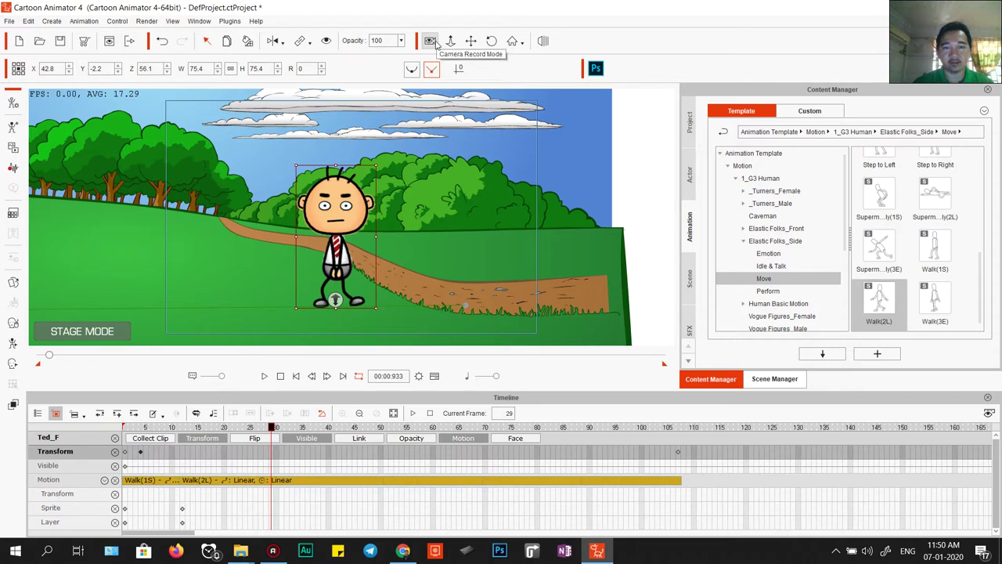
pyautogui.scroll(1, 369, 307)
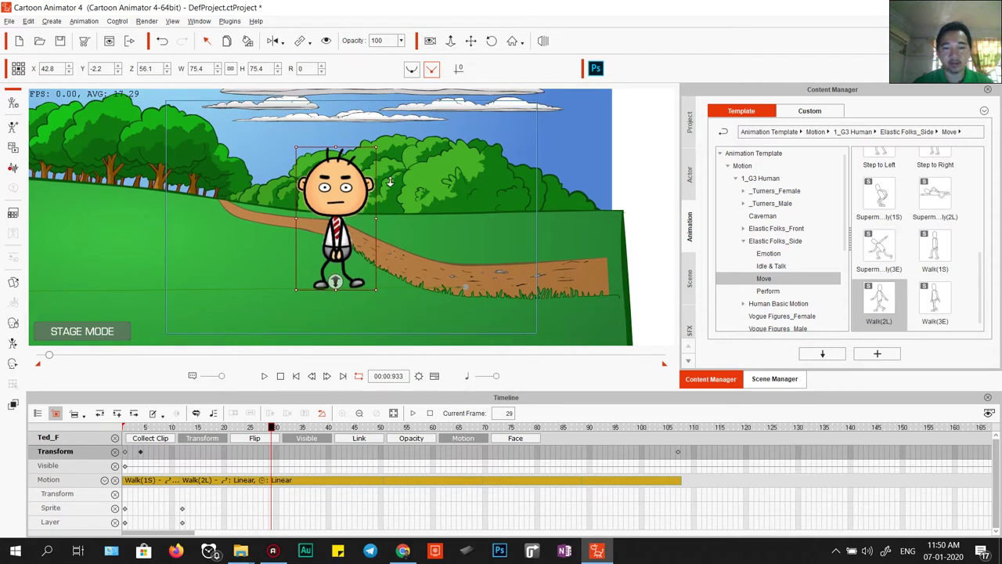
pyautogui.scroll(1, 386, 188)
pyautogui.scroll(1, 386, 189)
pyautogui.moveTo(270, 431); pyautogui.dragTo(142, 438)
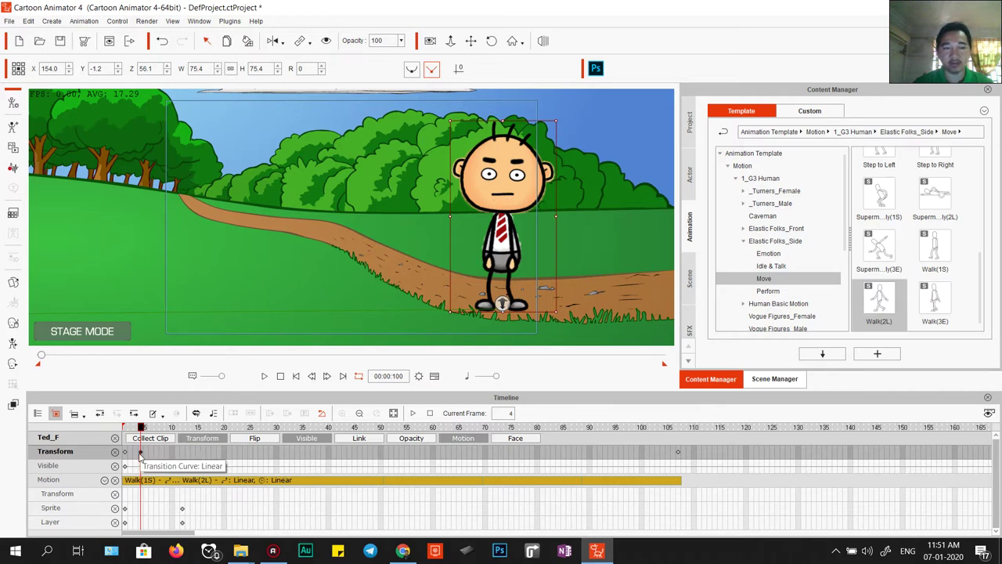
pyautogui.click(226, 41)
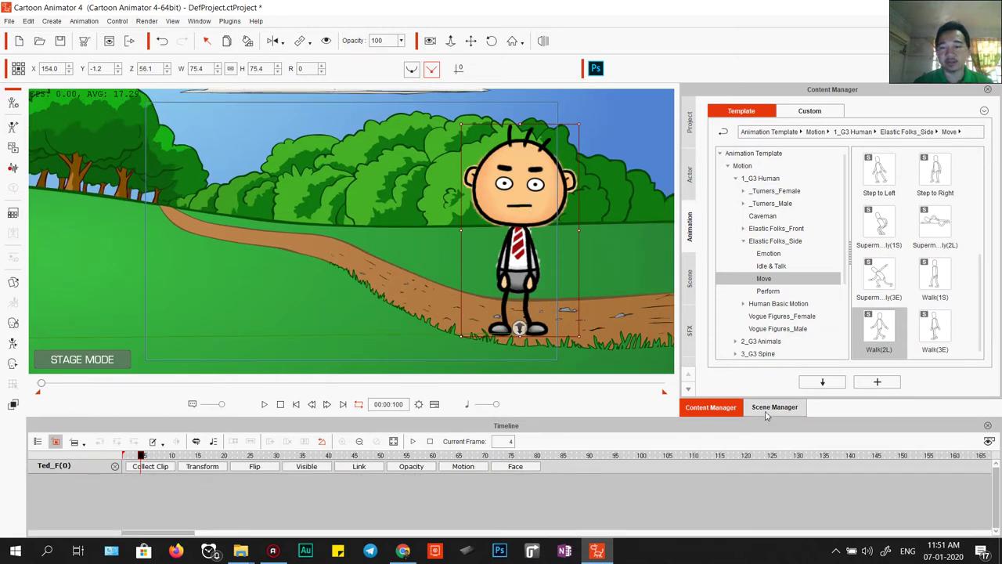
pyautogui.click(774, 407)
pyautogui.click(785, 159)
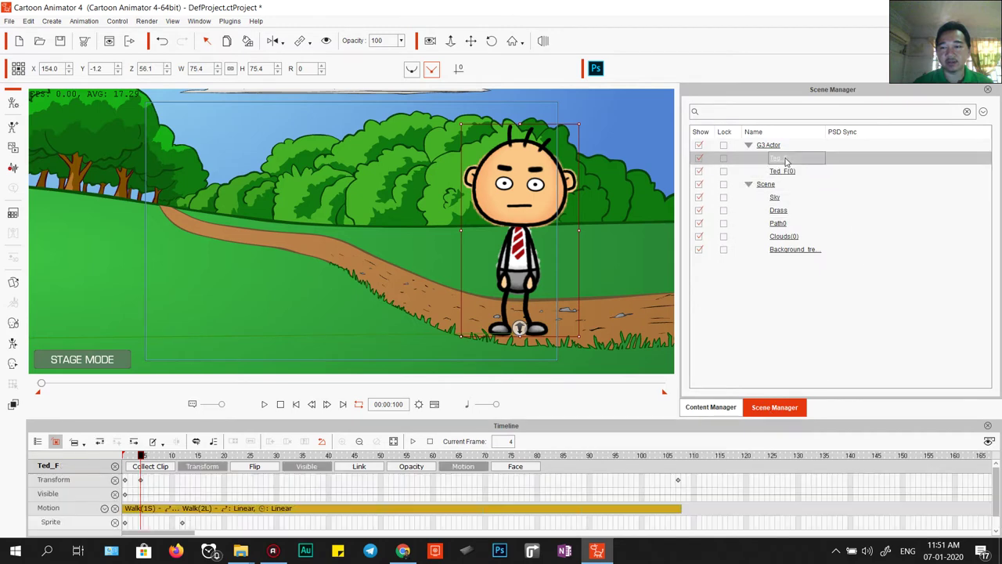
pyautogui.click(789, 173)
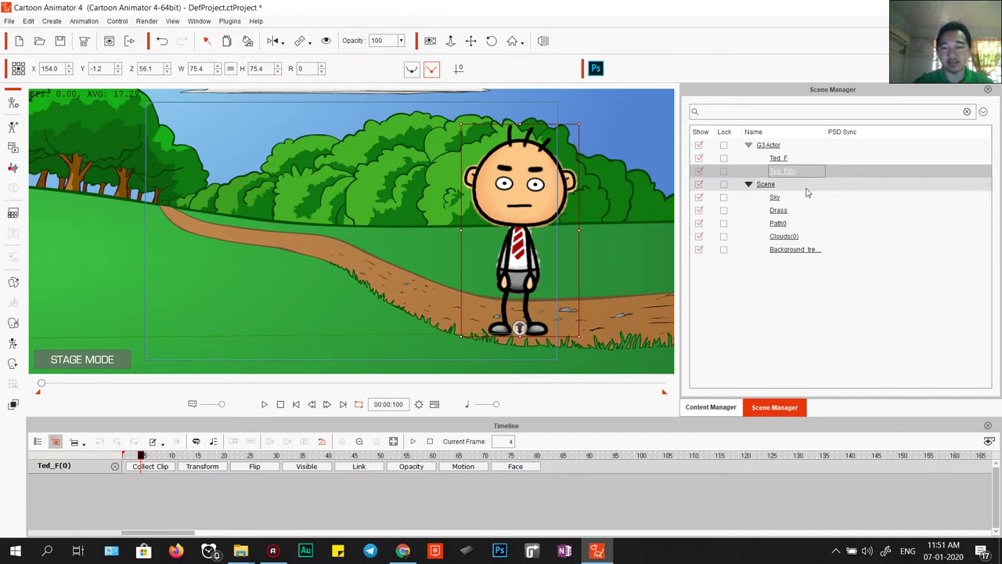
# Step: Replace the duplicated actor with the Ted_S character from the _G3 360 > 1_G3 360 Human templates
pyautogui.click(712, 408)
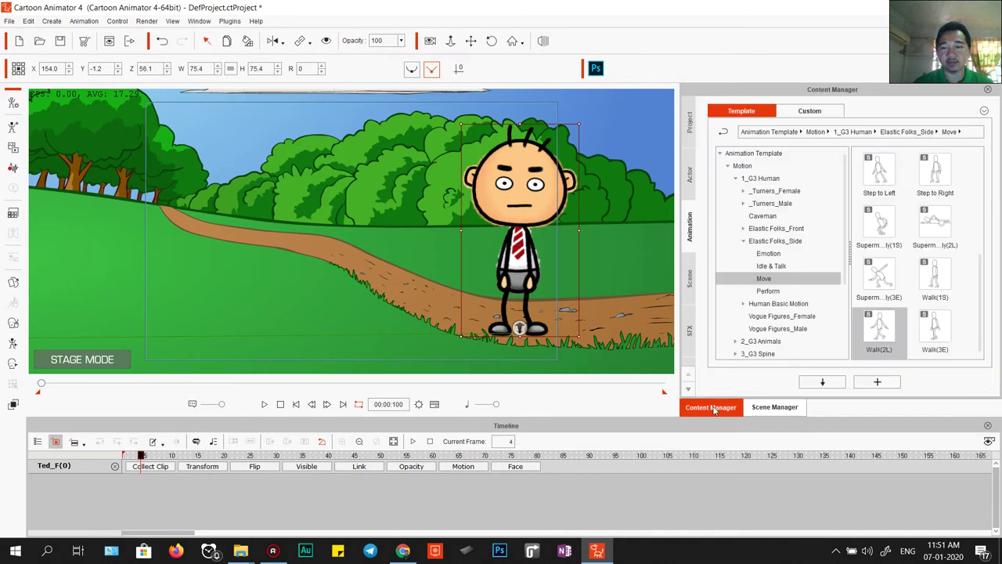
pyautogui.click(690, 174)
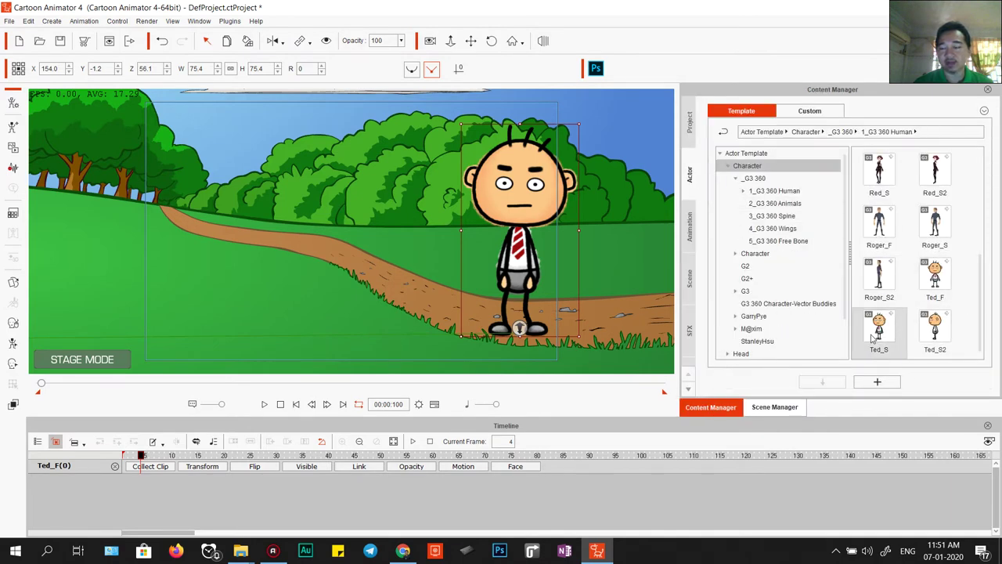
pyautogui.click(773, 407)
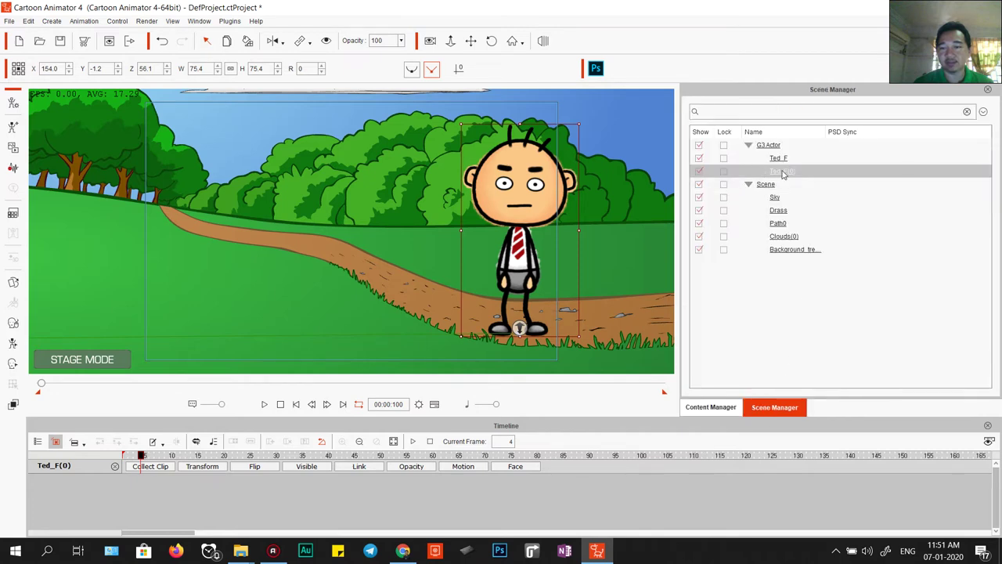
pyautogui.click(717, 410)
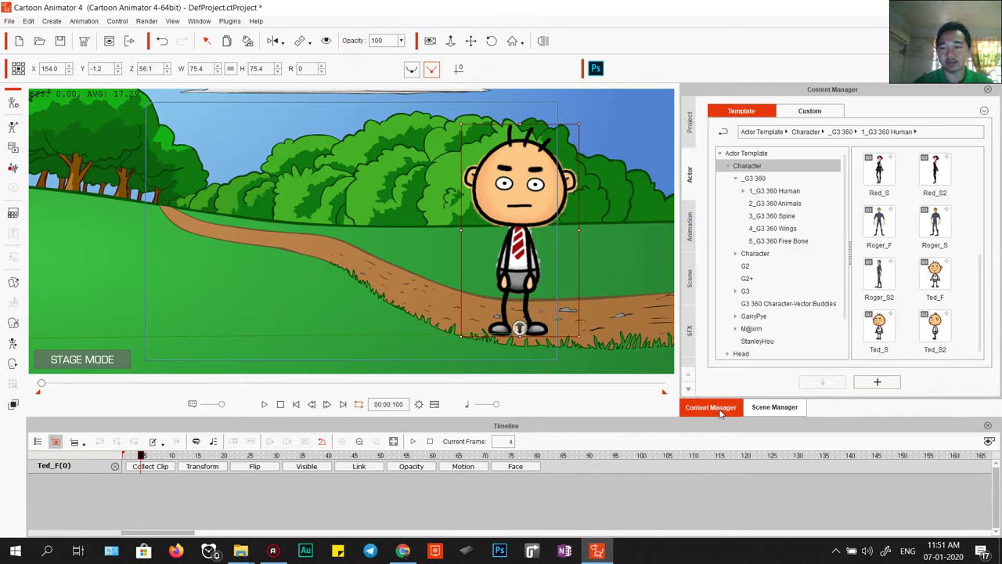
pyautogui.click(886, 336)
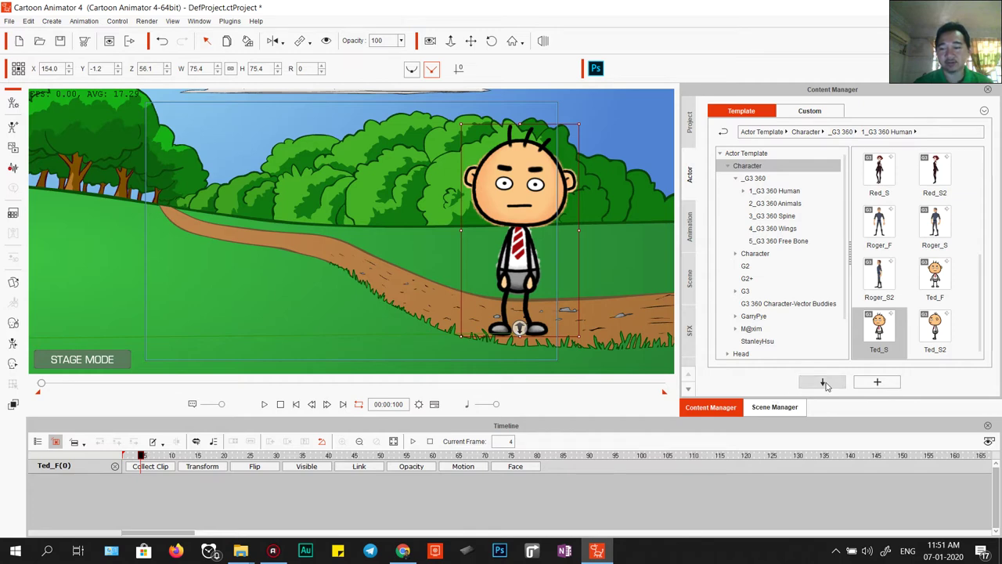
pyautogui.doubleClick(471, 262)
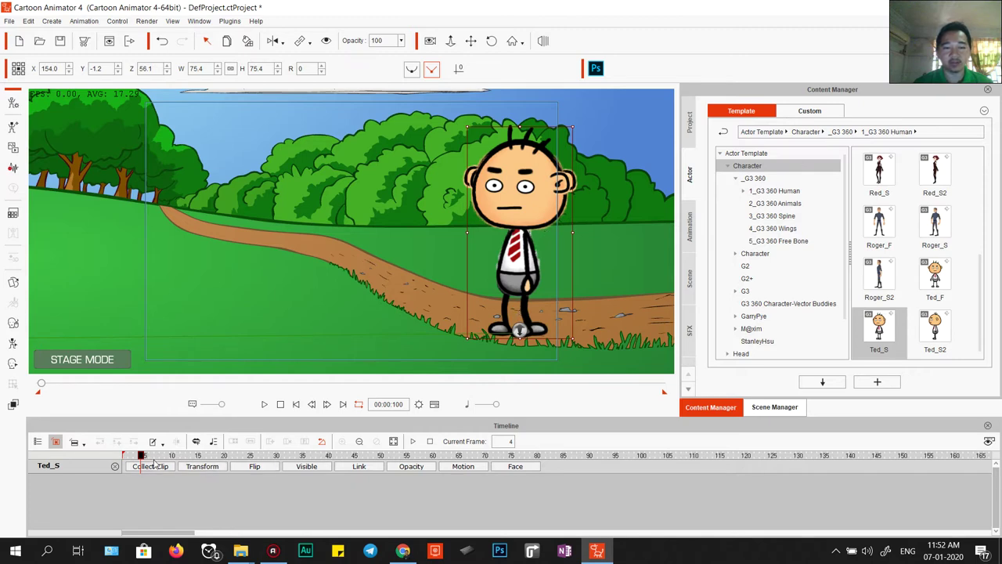
# Step: Show the Transform, Motion and Visible tracks for Ted_S in the timeline
pyautogui.moveTo(141, 456)
pyautogui.mouseDown()
pyautogui.moveTo(129, 457)
pyautogui.moveTo(242, 458)
pyautogui.moveTo(143, 457)
pyautogui.mouseUp()
pyautogui.click(774, 407)
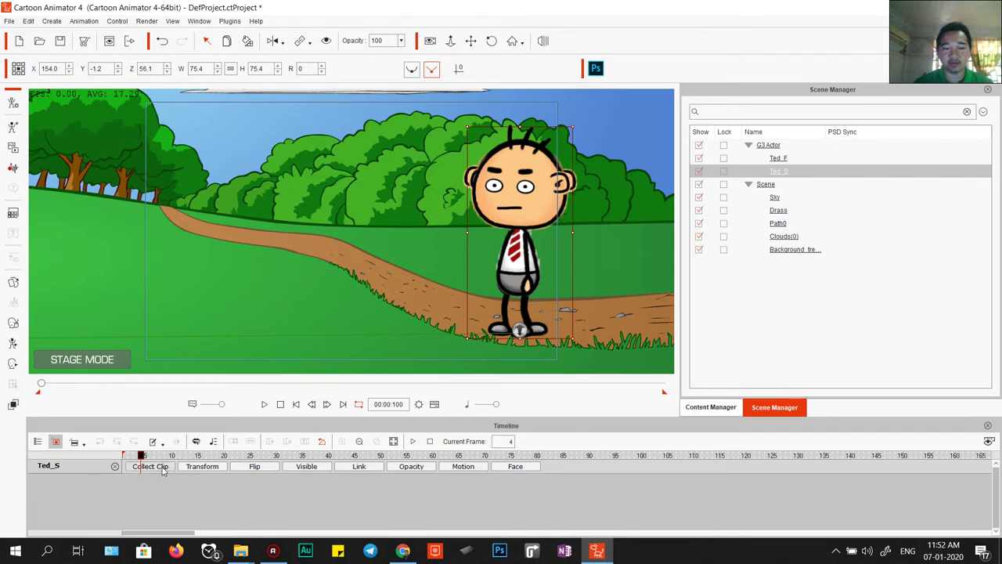
pyautogui.click(211, 470)
pyautogui.click(462, 470)
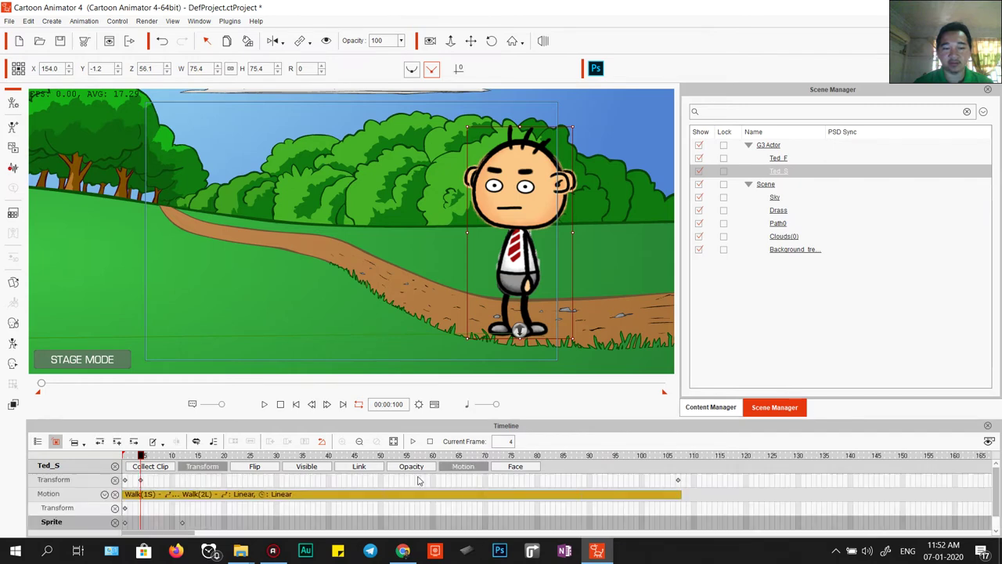
pyautogui.click(316, 468)
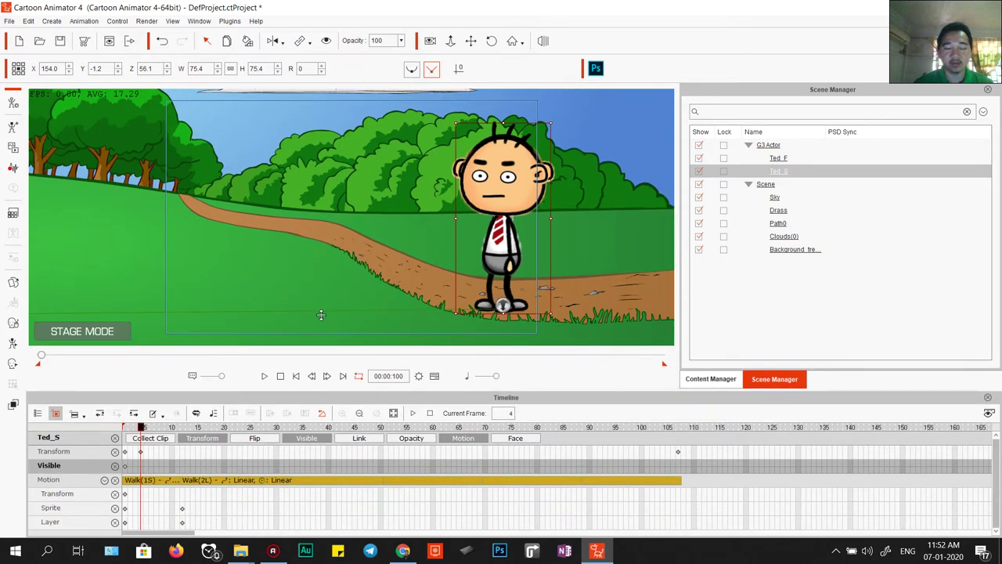
# Step: Add a visibility key at frame 4 that keeps Ted_S shown from that frame on
pyautogui.click(140, 452)
pyautogui.click(135, 427)
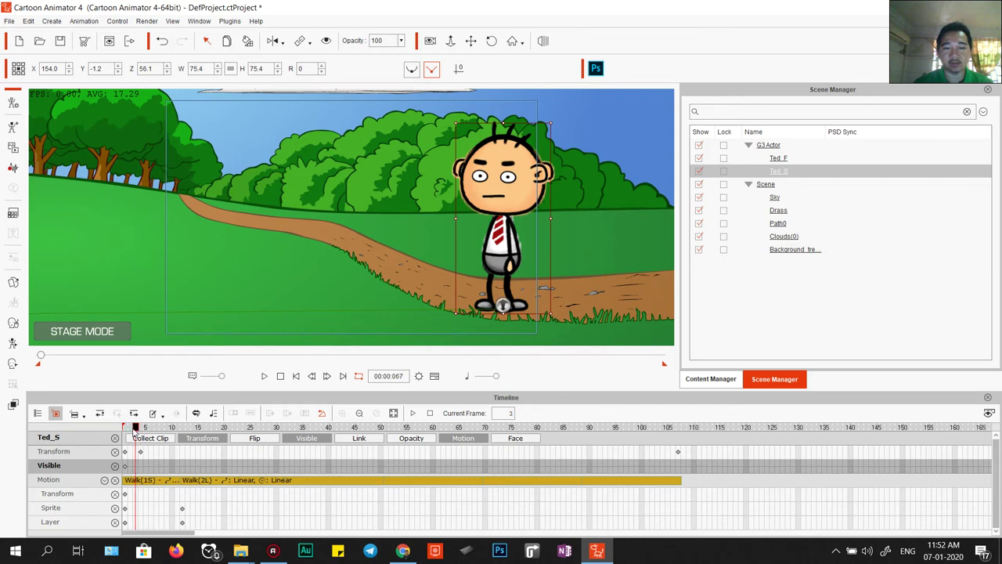
pyautogui.click(125, 428)
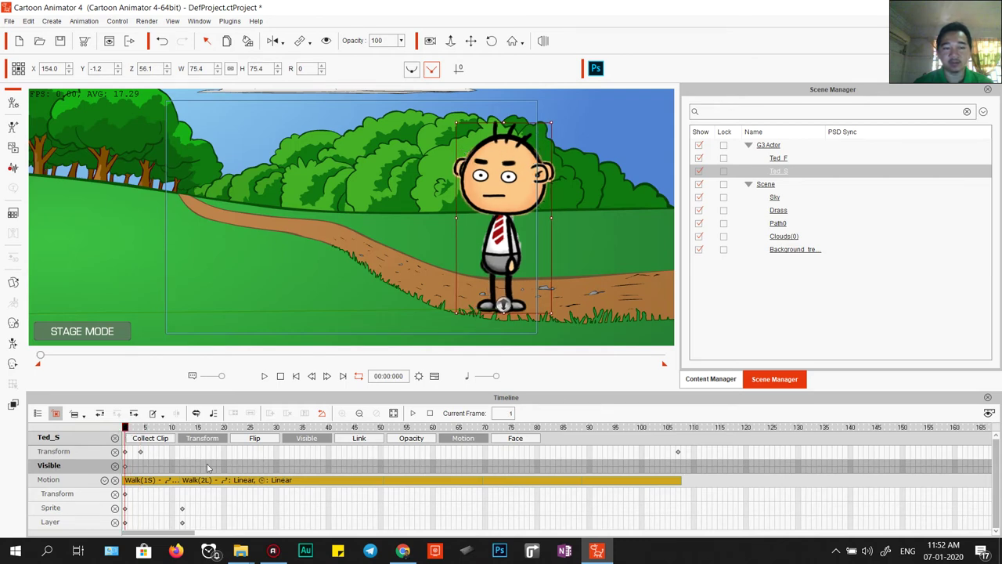
pyautogui.click(141, 468)
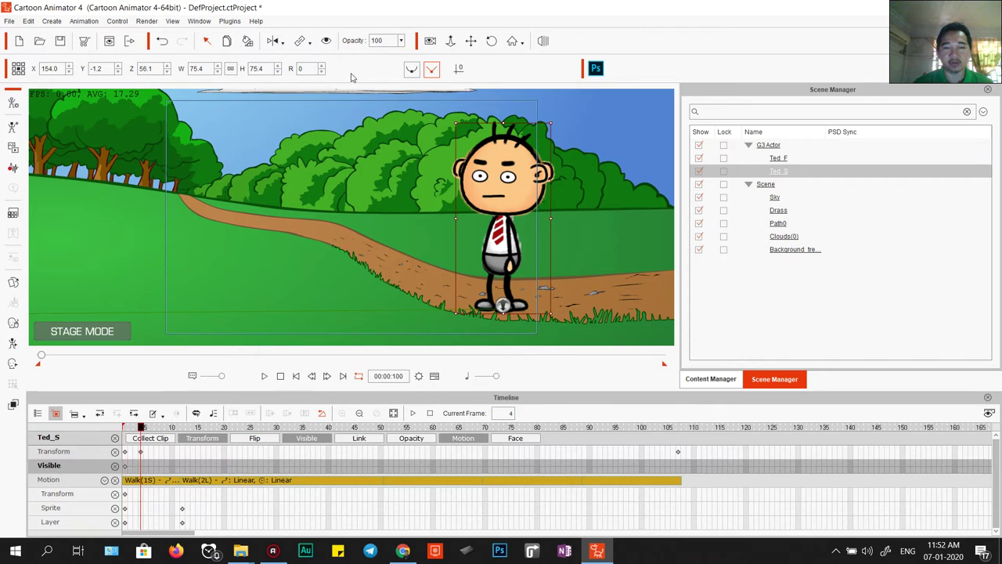
pyautogui.click(326, 42)
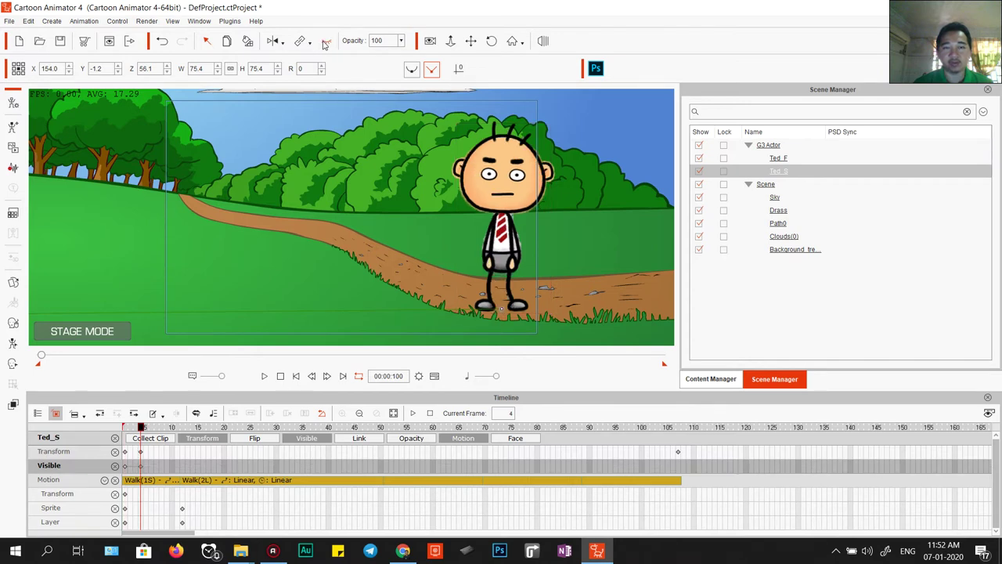
pyautogui.click(326, 42)
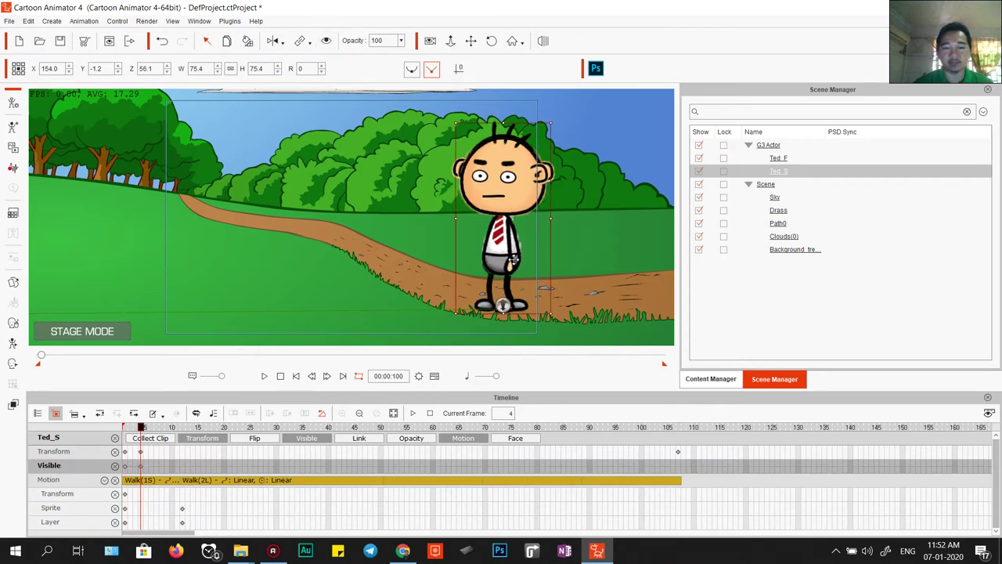
# Step: Set Ted_S's visibility key at frame 1 to hidden
pyautogui.click(125, 467)
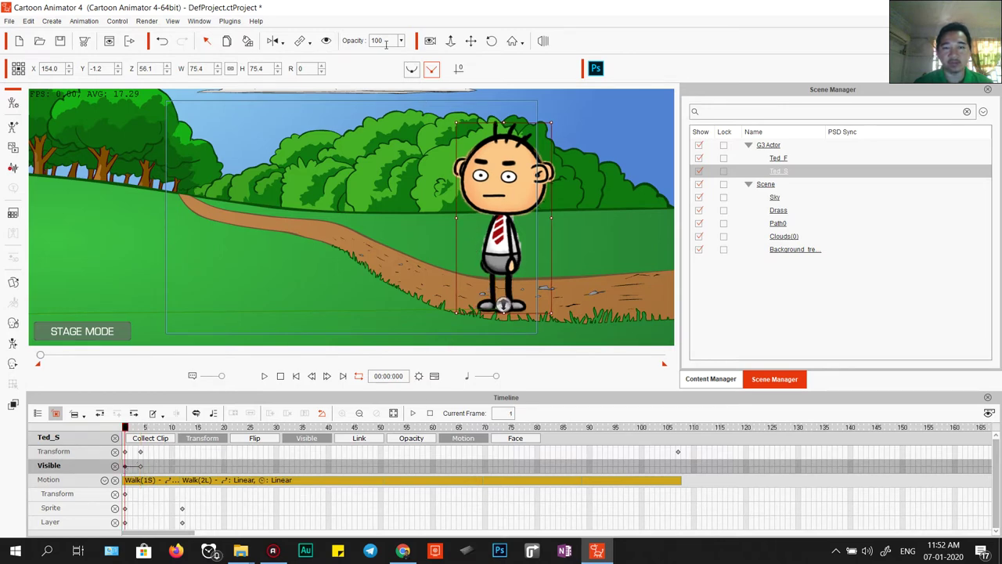
pyautogui.click(327, 43)
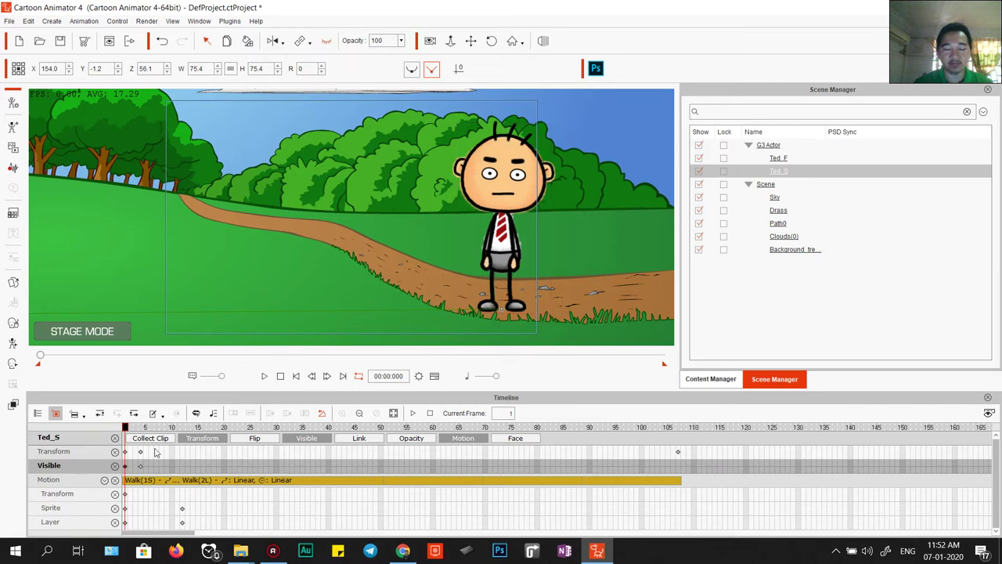
pyautogui.click(326, 41)
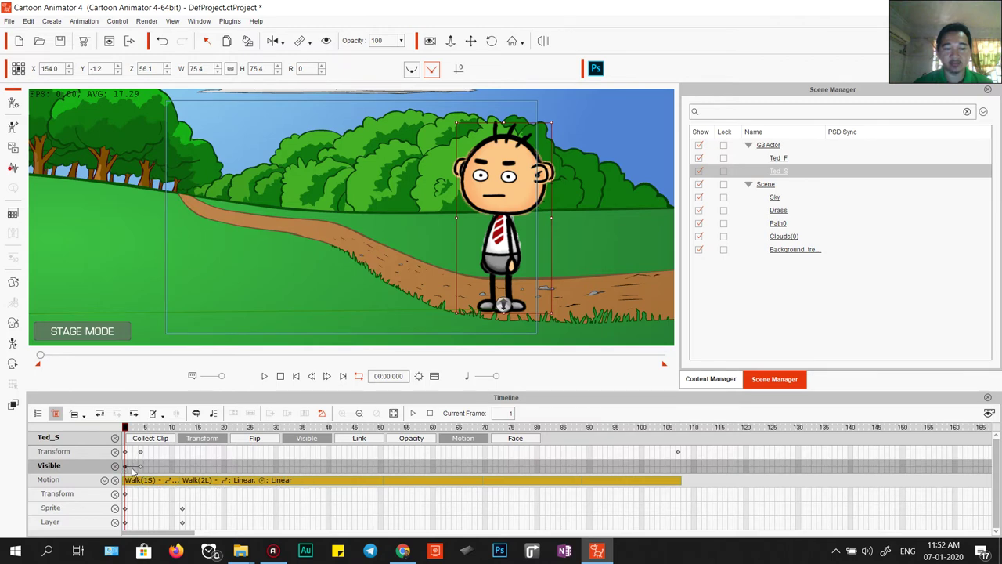
pyautogui.click(327, 41)
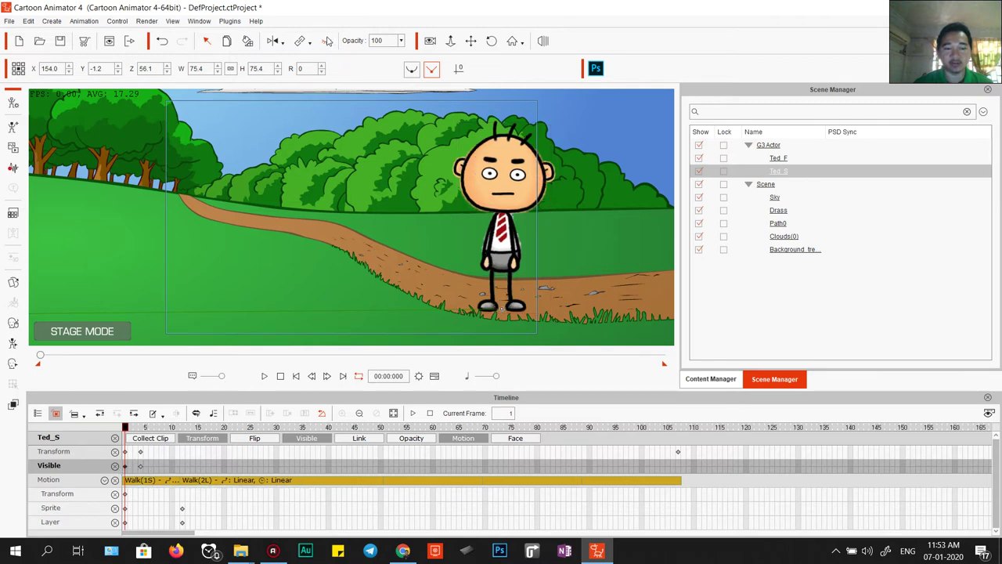
# Step: Compare Ted_S's visibility keys at frames 1 and 4 to check the switch between hidden and shown
pyautogui.click(141, 468)
pyautogui.click(126, 468)
pyautogui.click(142, 468)
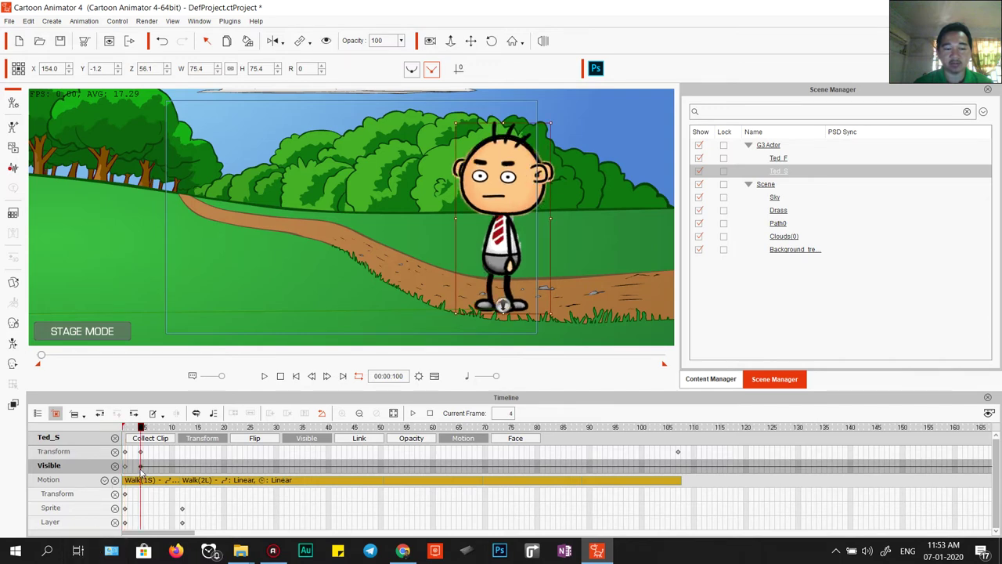
pyautogui.click(127, 468)
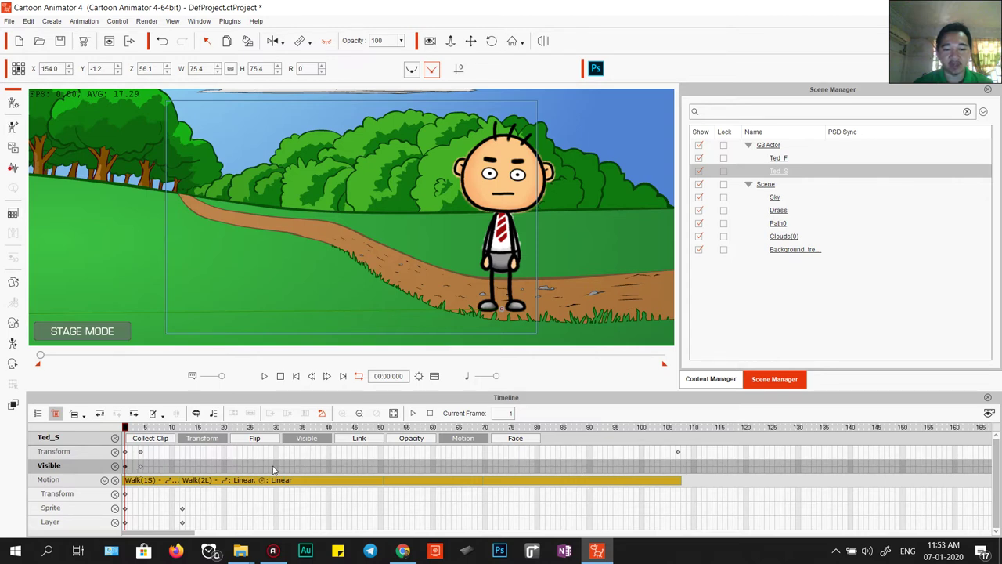
pyautogui.click(140, 466)
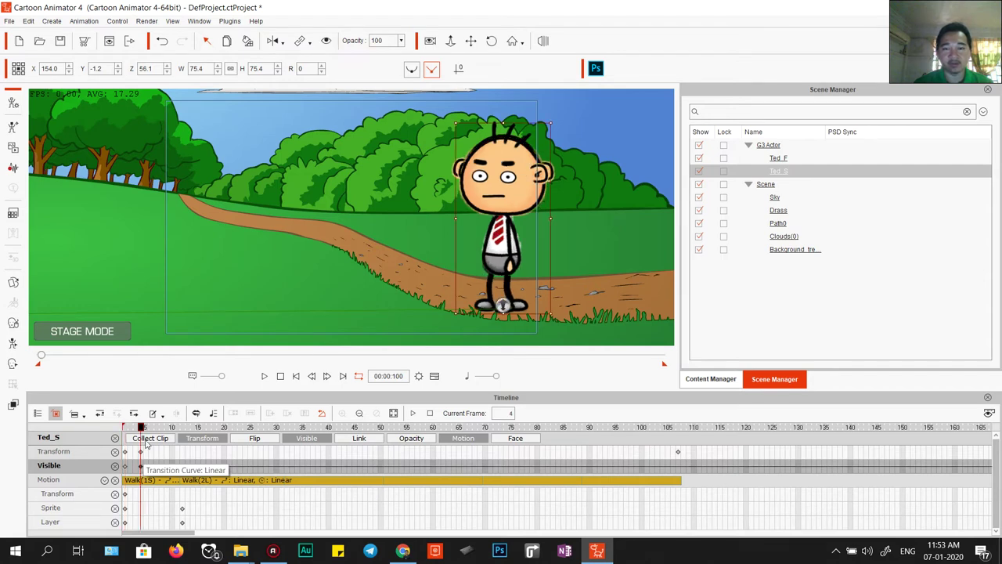
pyautogui.moveTo(143, 429)
pyautogui.mouseDown()
pyautogui.moveTo(188, 432)
pyautogui.moveTo(130, 429)
pyautogui.moveTo(142, 432)
pyautogui.mouseUp()
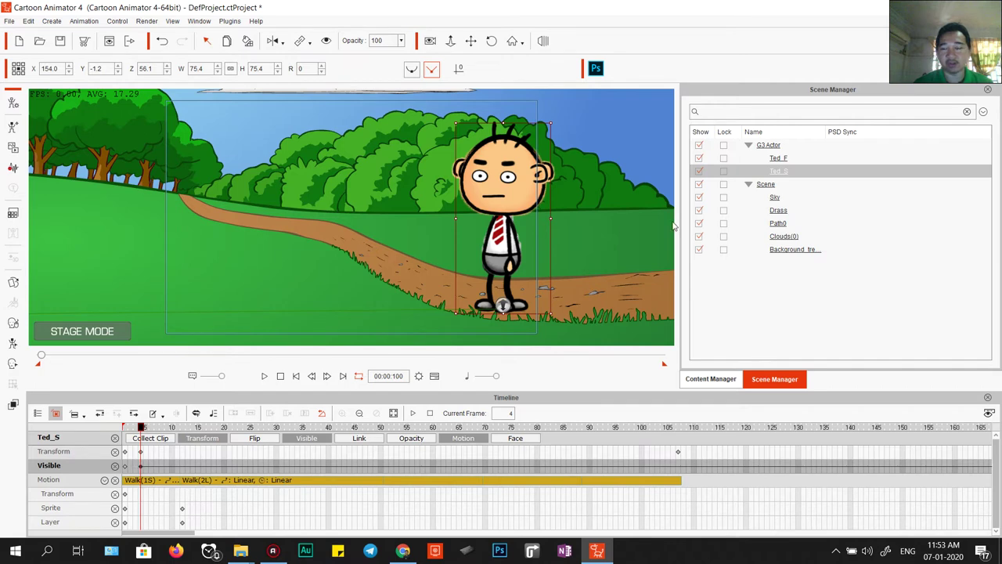
# Step: Add a visibility key for Ted_F at frame 4 that hides him from that frame on
pyautogui.click(782, 158)
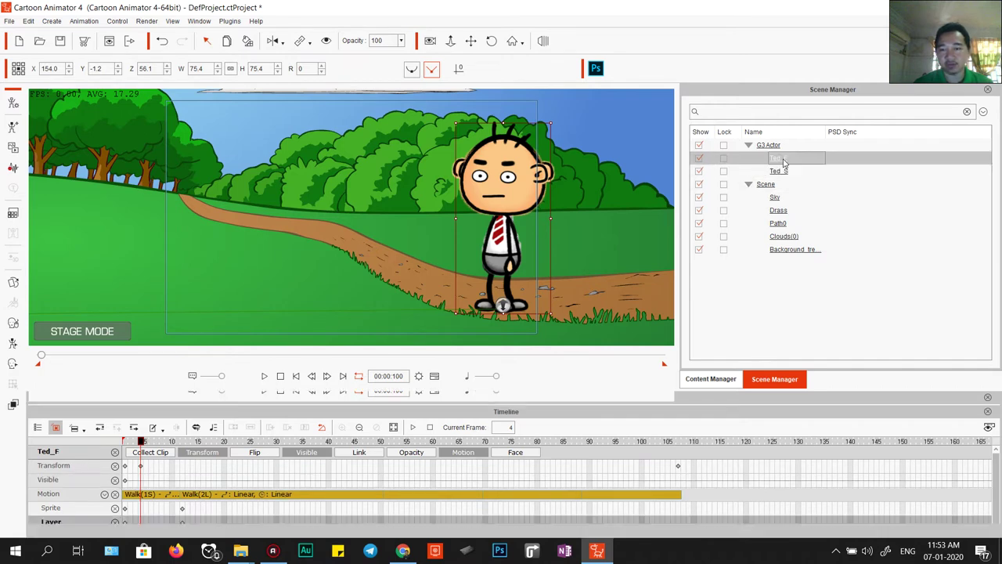
pyautogui.click(126, 441)
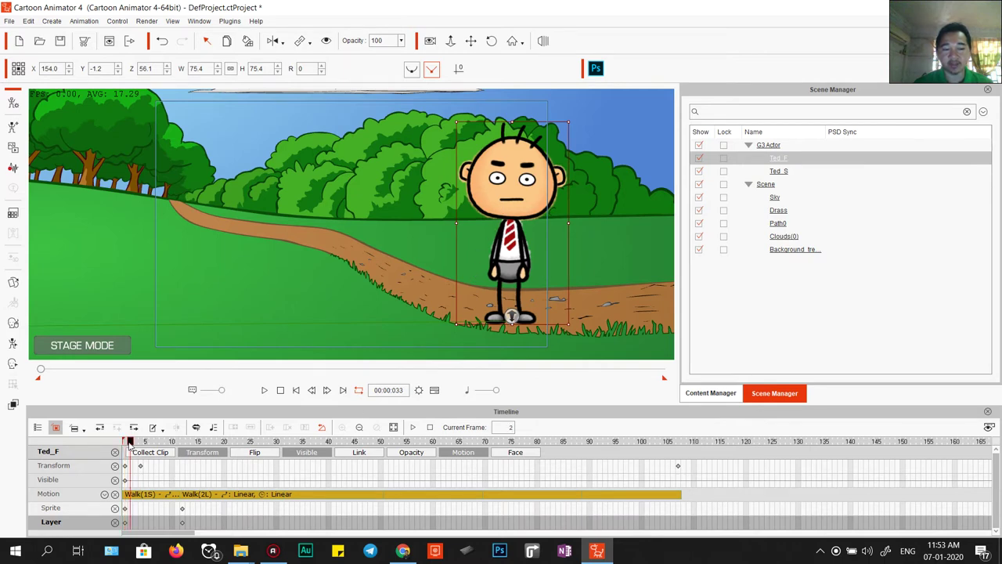
pyautogui.moveTo(124, 443); pyautogui.dragTo(142, 443)
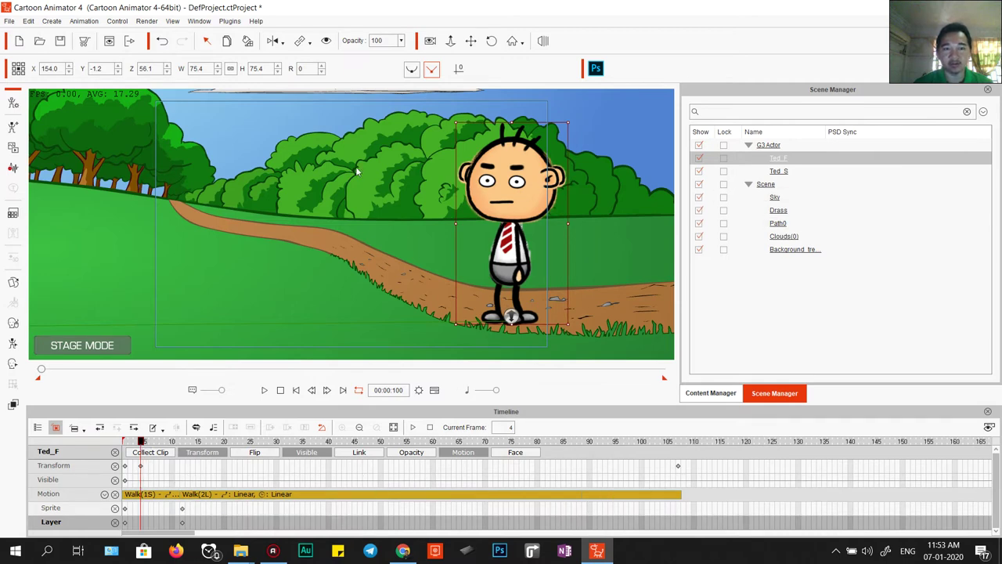
pyautogui.click(327, 41)
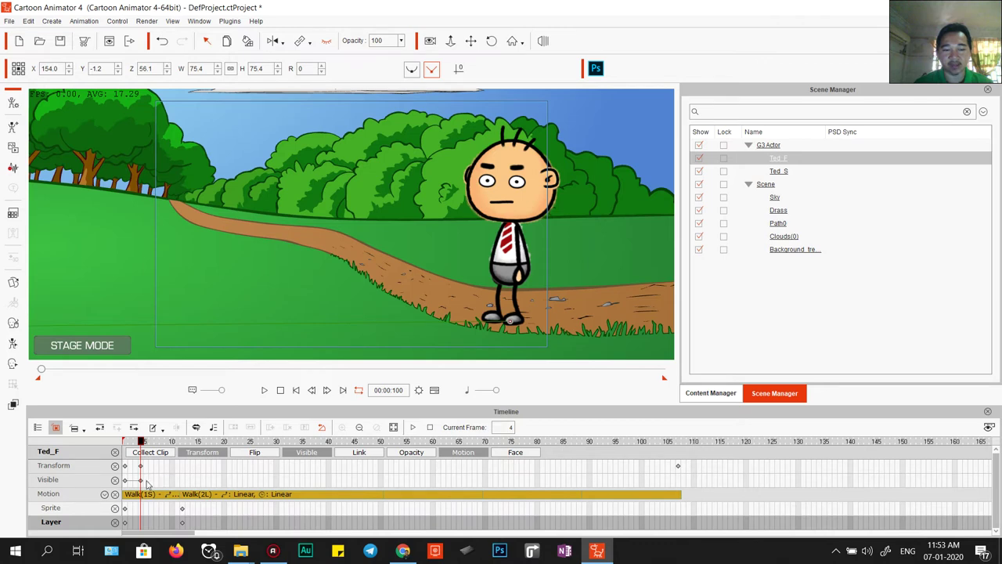
pyautogui.click(69, 483)
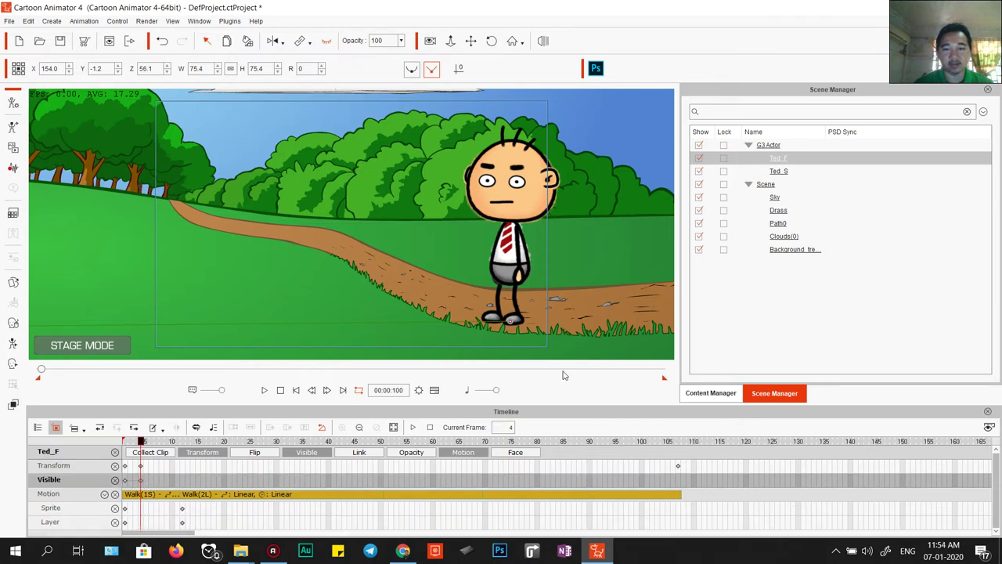
# Step: Play back the walk from the start to check the front-to-side switch, and stop it
pyautogui.click(280, 393)
pyautogui.click(266, 393)
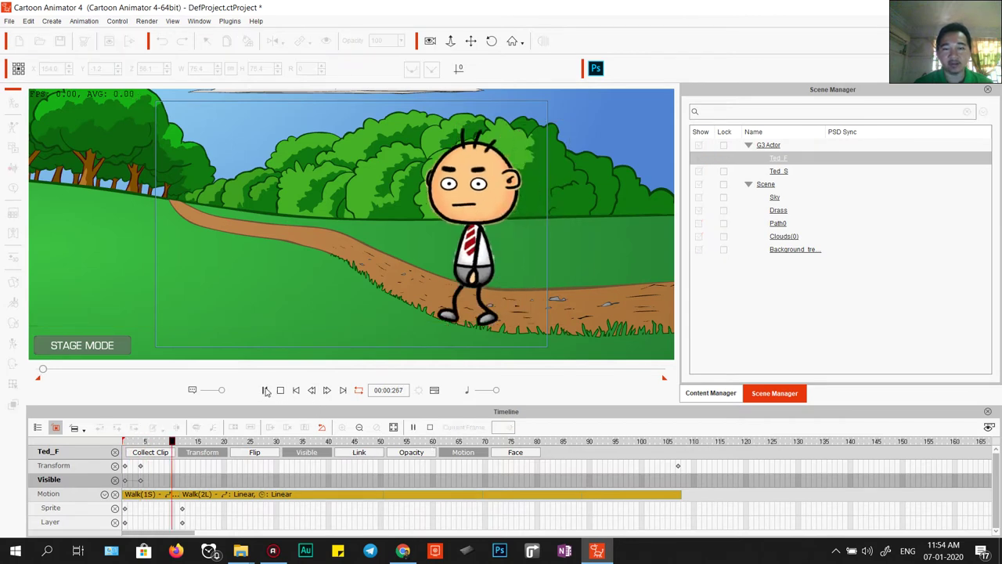
pyautogui.click(279, 389)
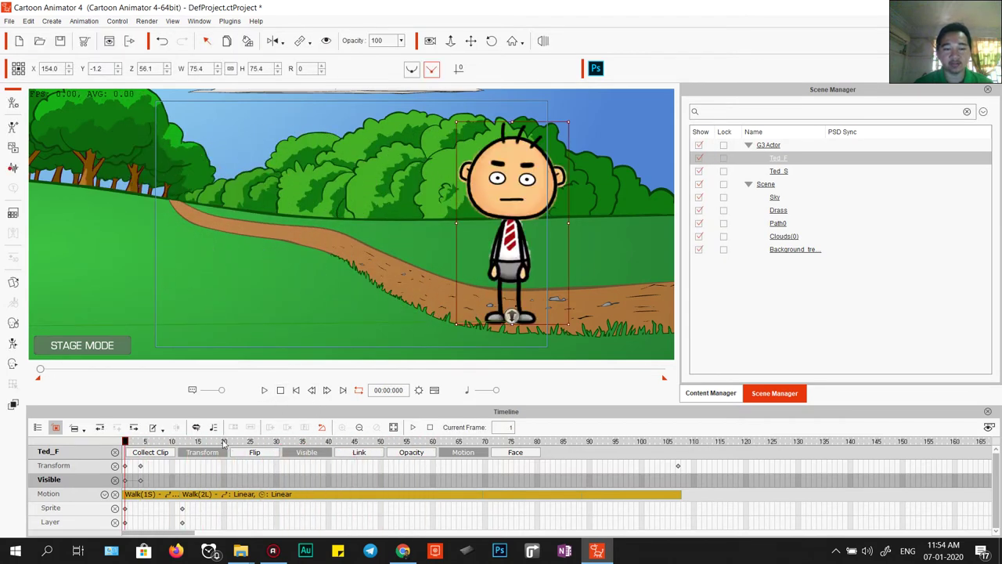
# Step: Scrub and play back Ted's full walk across the park, stop it, and return to the first frame
pyautogui.moveTo(127, 442); pyautogui.dragTo(600, 443)
pyautogui.press('space')
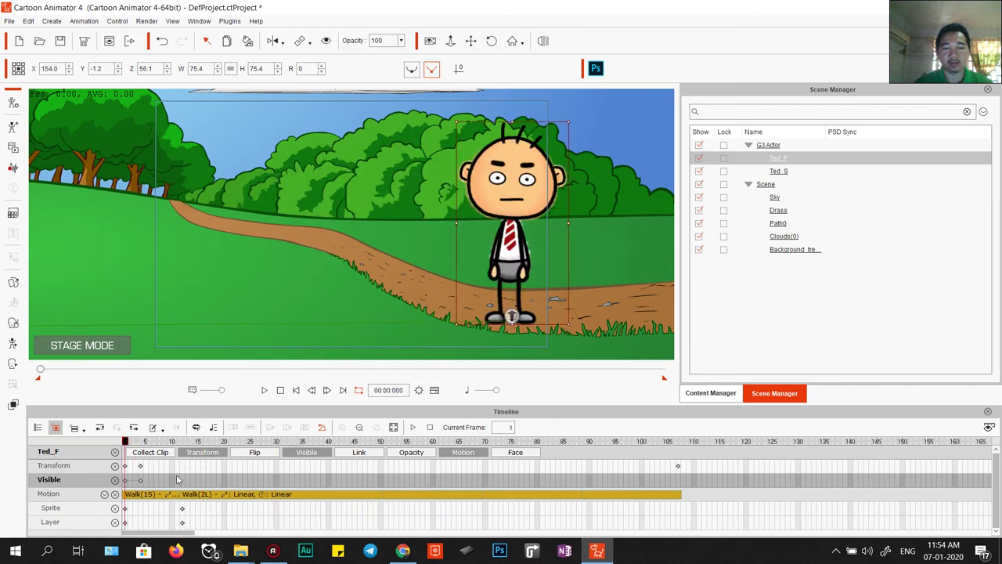
pyautogui.press('space')
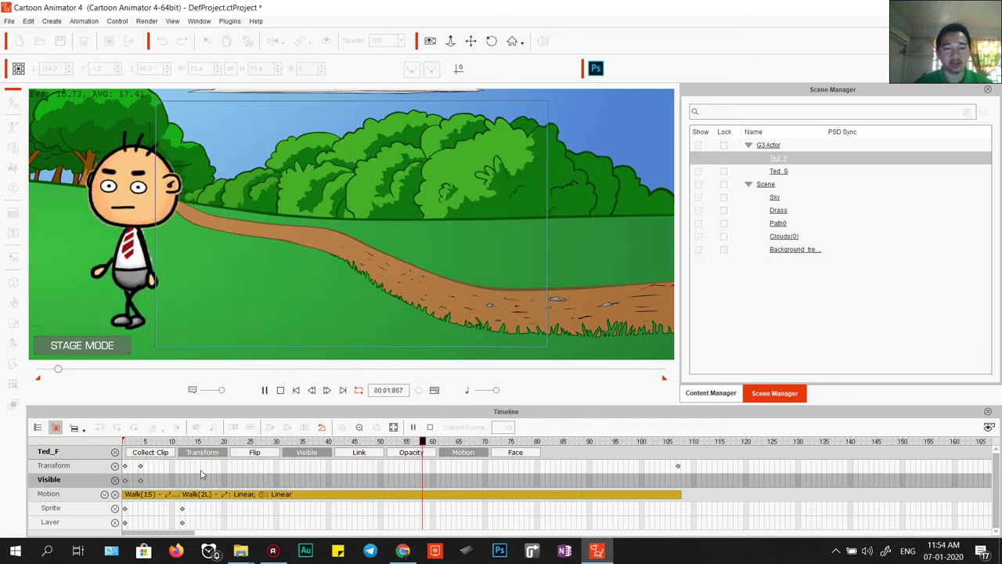
pyautogui.click(265, 389)
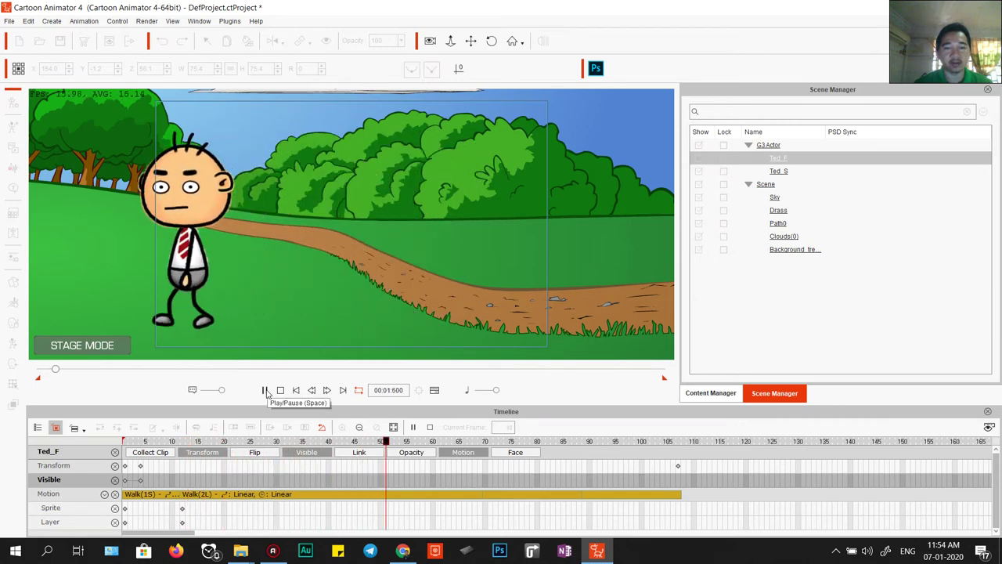
pyautogui.click(264, 389)
pyautogui.click(203, 442)
pyautogui.moveTo(183, 443); pyautogui.dragTo(113, 443)
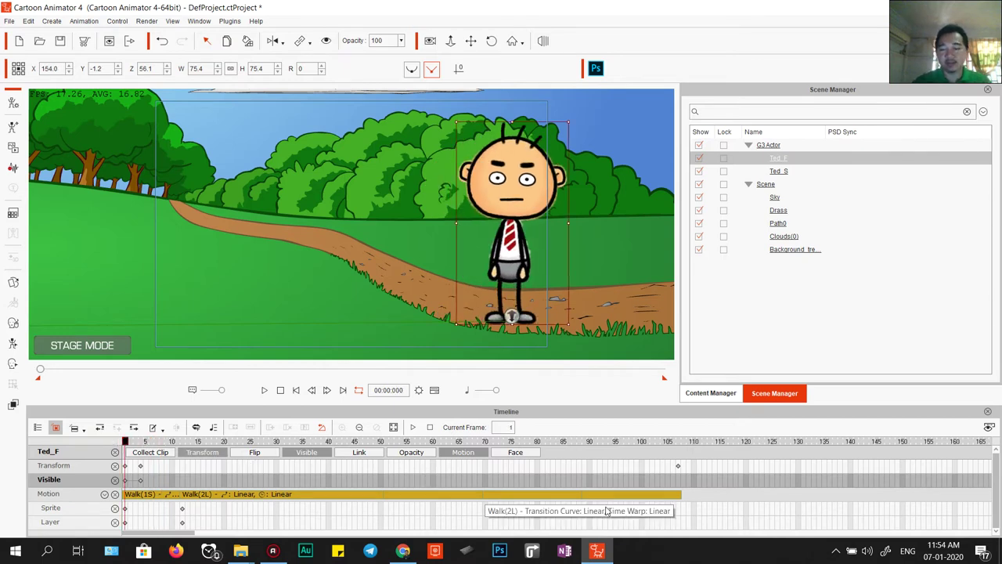
# Step: Find the walk's final transform key and set the project's total length to 107 frames
pyautogui.click(678, 466)
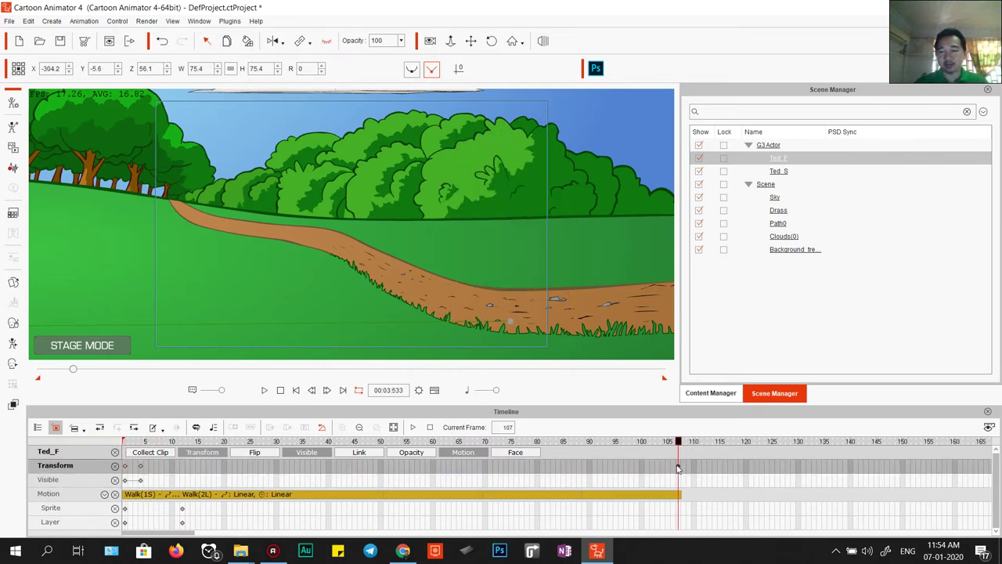
pyautogui.click(417, 390)
pyautogui.doubleClick(557, 116)
pyautogui.write('107')
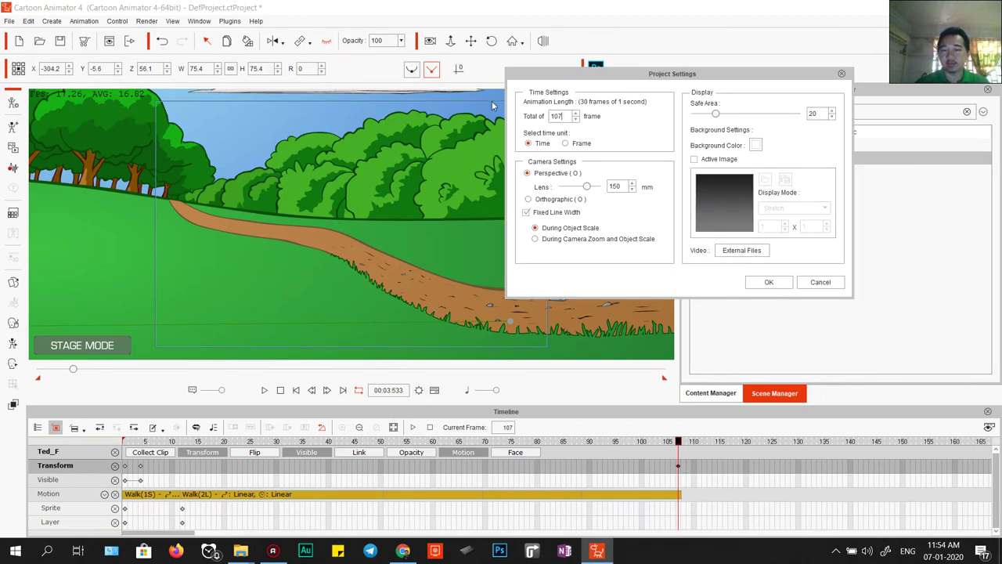
pyautogui.click(768, 282)
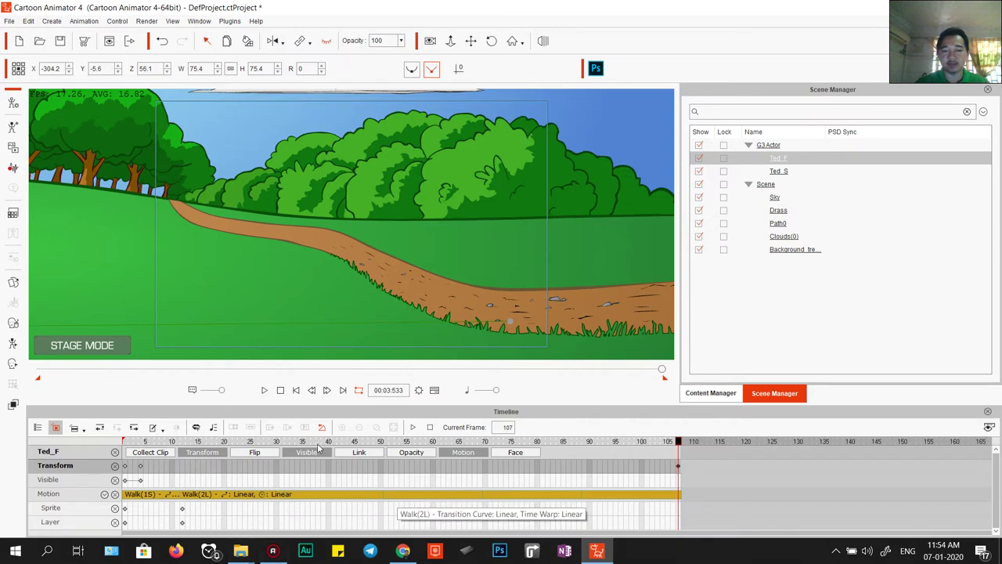
# Step: Play back the 107-frame walk with the whole scene in view, stop it, and scrub through its early frames
pyautogui.click(264, 390)
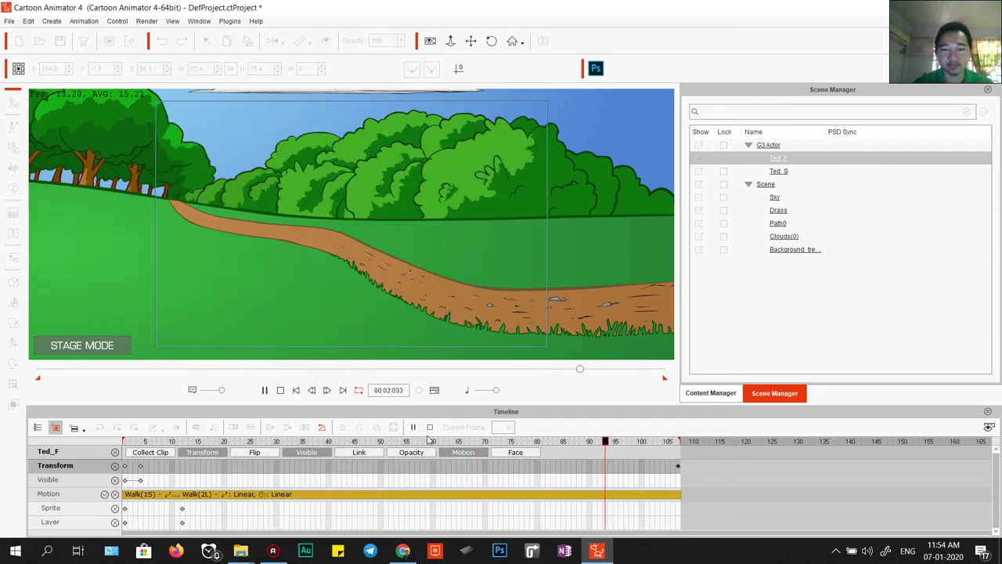
pyautogui.press('space')
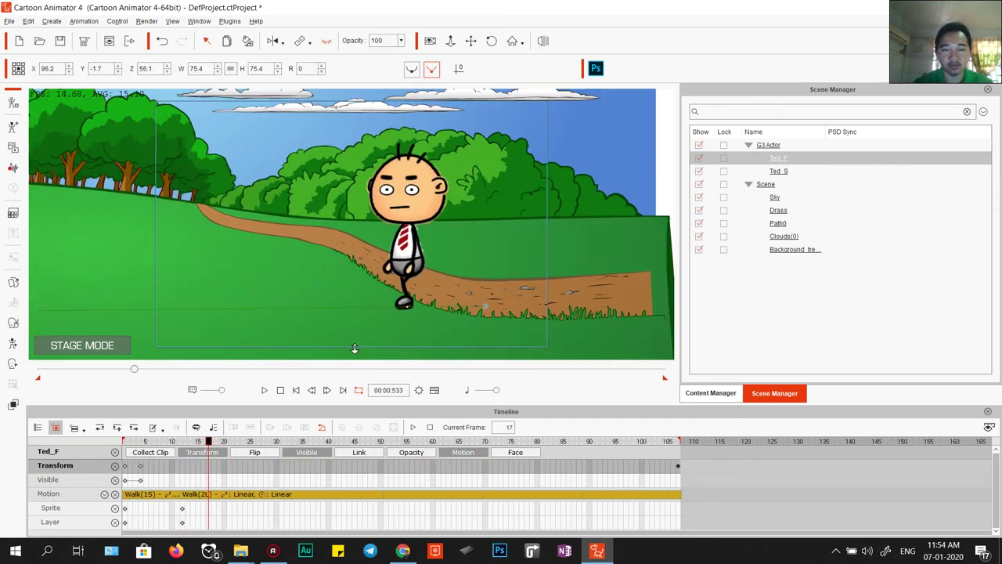
pyautogui.moveTo(329, 348); pyautogui.dragTo(390, 294)
pyautogui.scroll(-2, 389, 290)
pyautogui.click(277, 392)
pyautogui.click(264, 390)
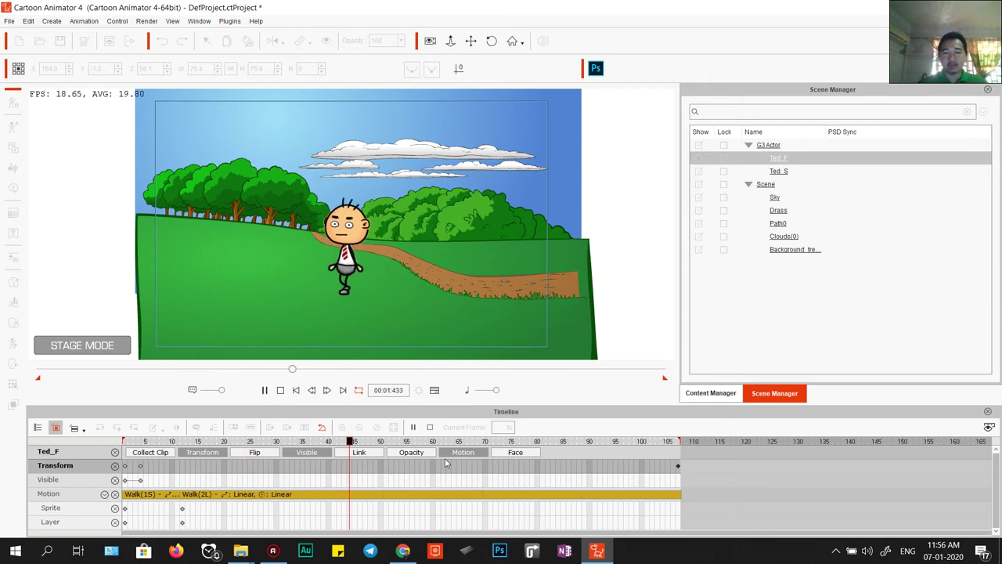
pyautogui.click(403, 550)
pyautogui.click(403, 551)
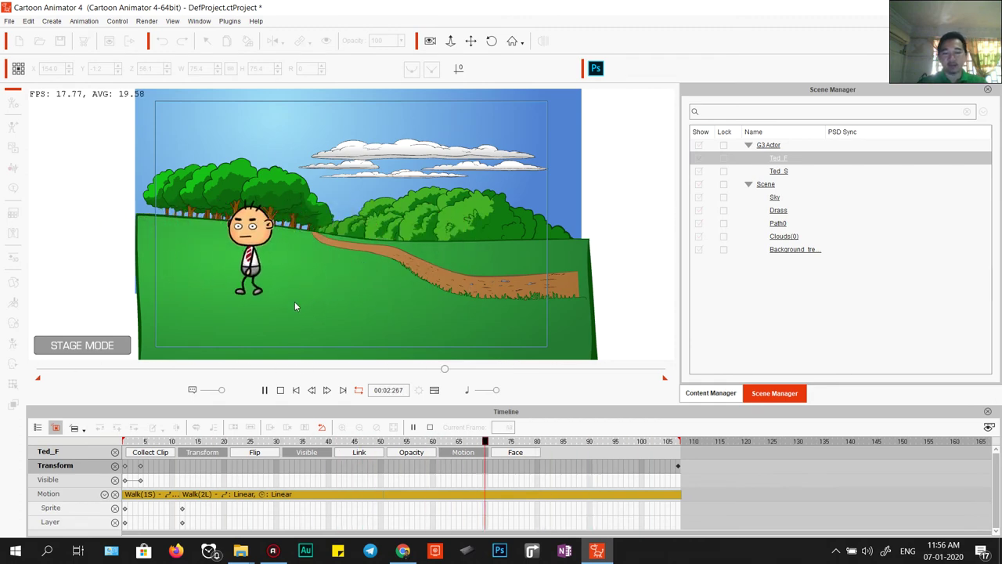
pyautogui.press('space')
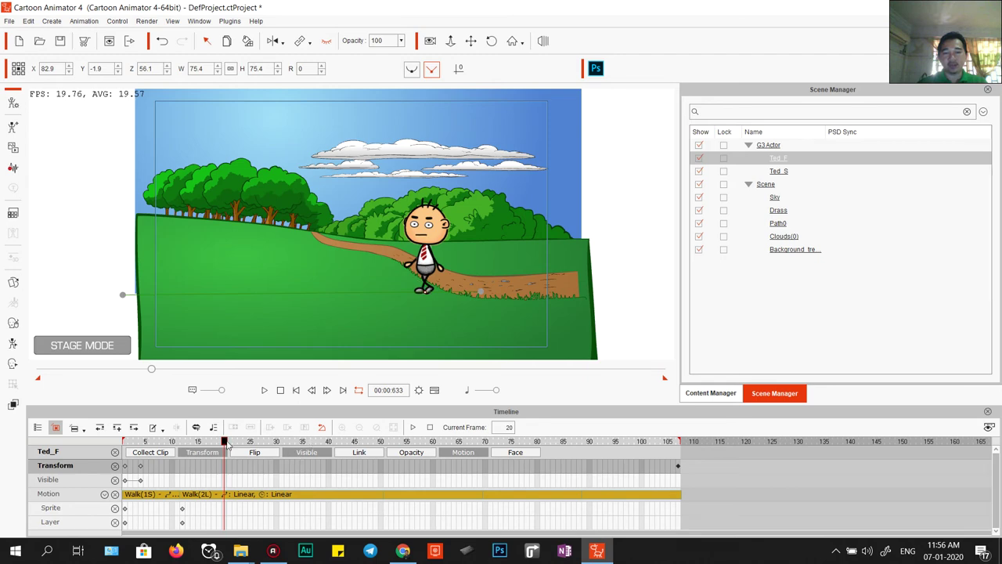
pyautogui.moveTo(202, 444)
pyautogui.mouseDown()
pyautogui.moveTo(142, 443)
pyautogui.moveTo(220, 454)
pyautogui.mouseUp()
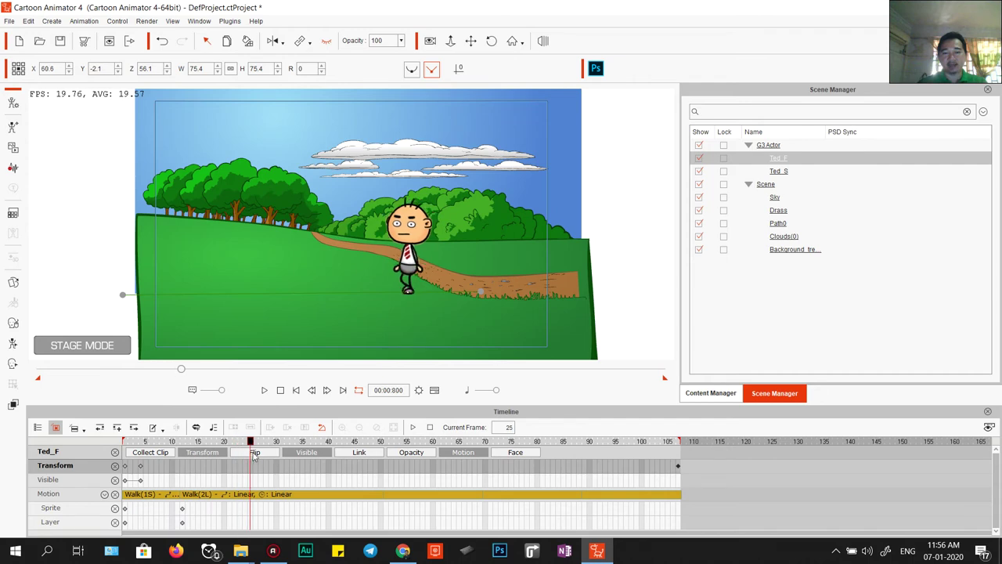
pyautogui.moveTo(263, 459); pyautogui.dragTo(202, 462)
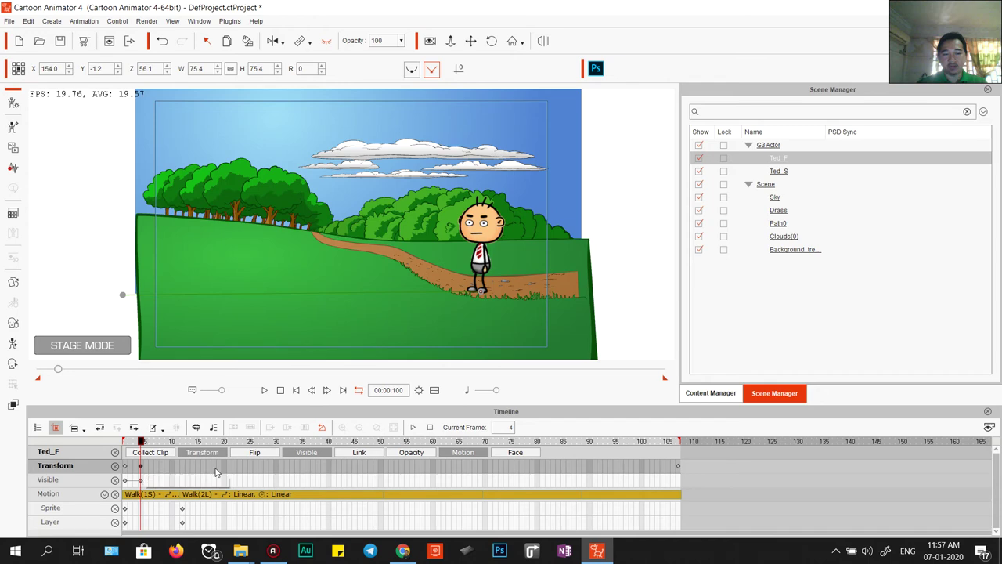
# Step: Move Ted_S at frame 107 inside the park to about X -85, and play back the walk to check its speed
pyautogui.click(678, 468)
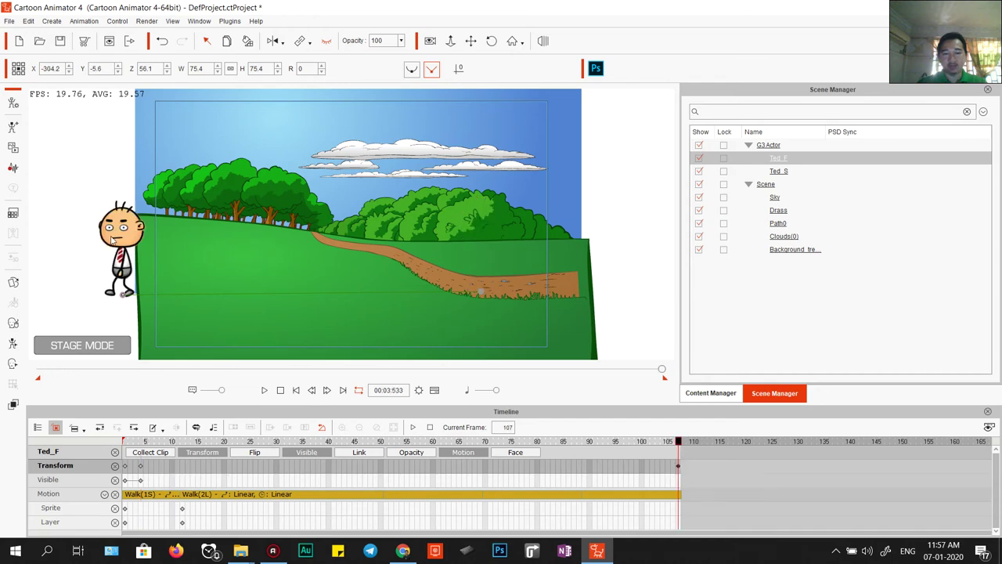
pyautogui.moveTo(123, 239); pyautogui.dragTo(293, 228)
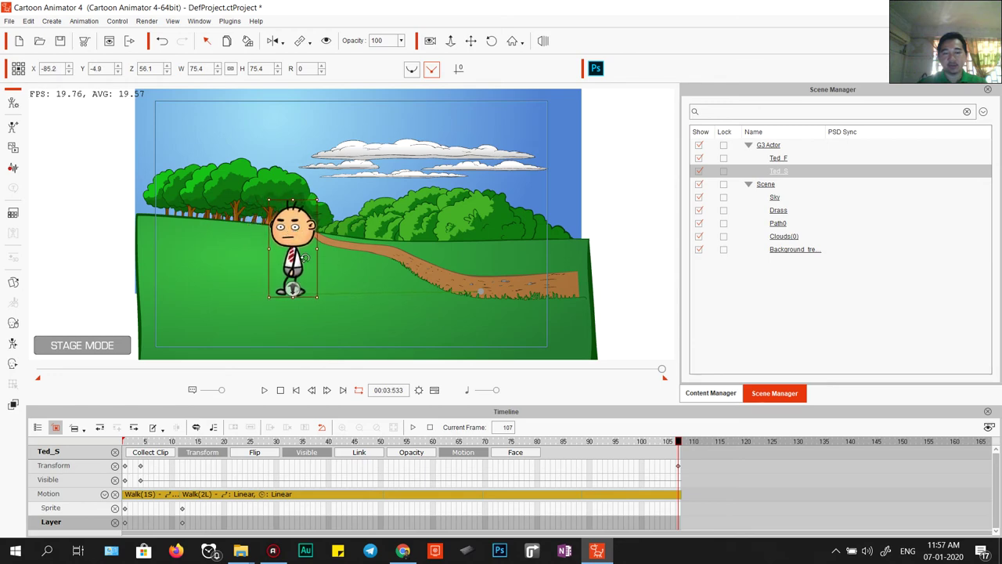
pyautogui.click(143, 467)
pyautogui.press('space')
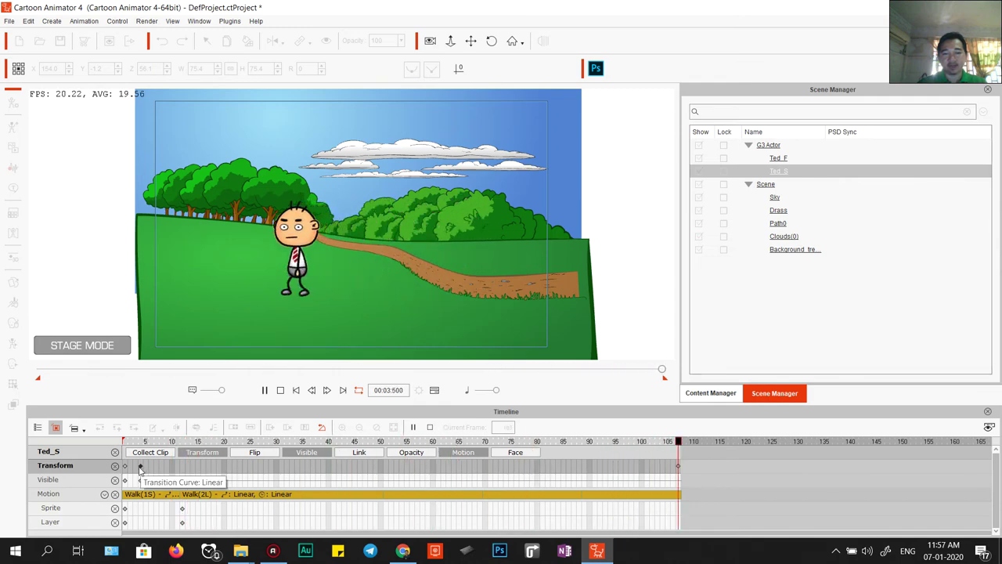
pyautogui.click(400, 286)
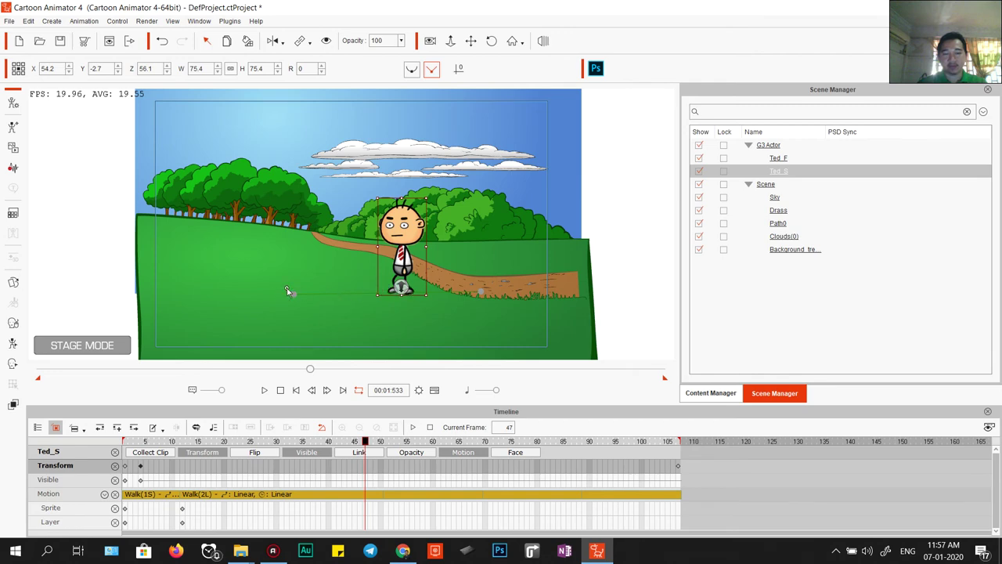
pyautogui.press('space')
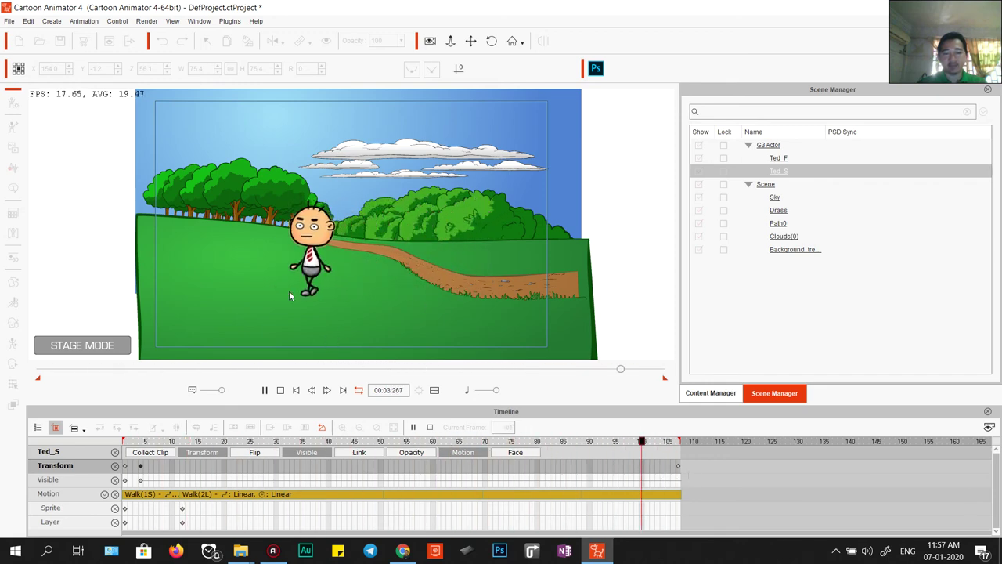
pyautogui.press('space')
# Step: Move Ted_S at frame 107 far outside the background to about X -755.6, and play back the longer-distance walk
pyautogui.click(141, 467)
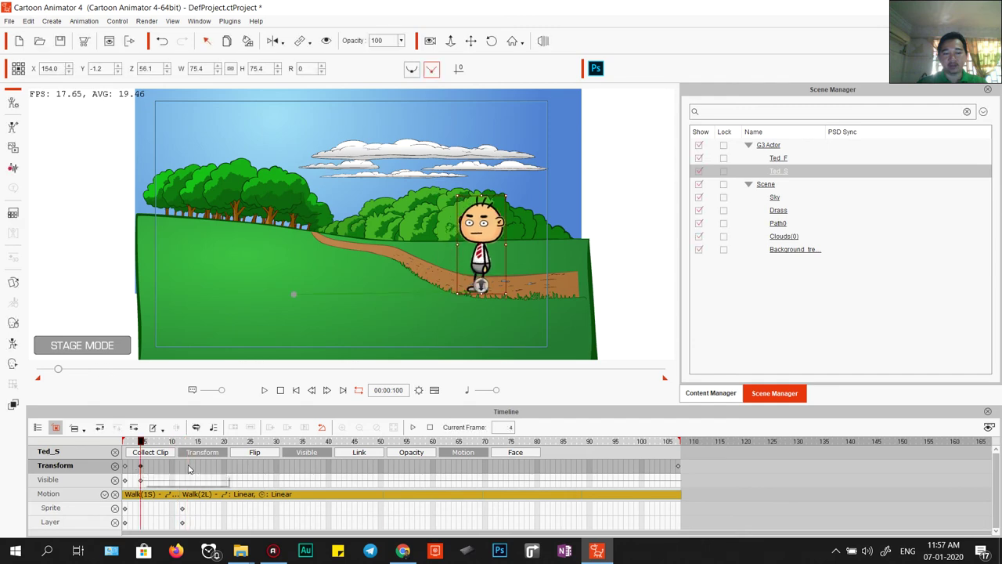
pyautogui.moveTo(280, 244); pyautogui.dragTo(122, 245)
pyautogui.moveTo(250, 330); pyautogui.dragTo(415, 308)
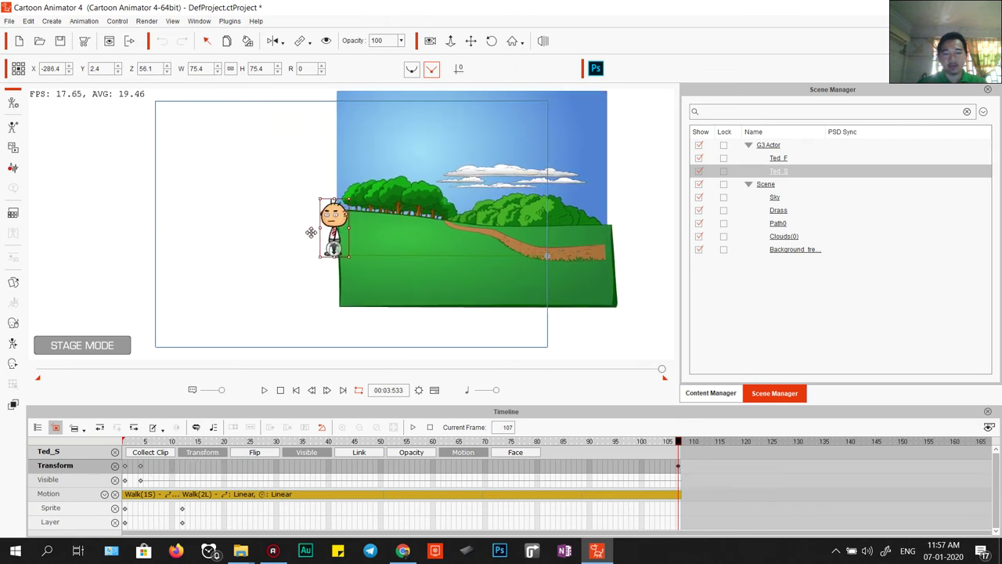
pyautogui.moveTo(162, 229); pyautogui.dragTo(120, 228)
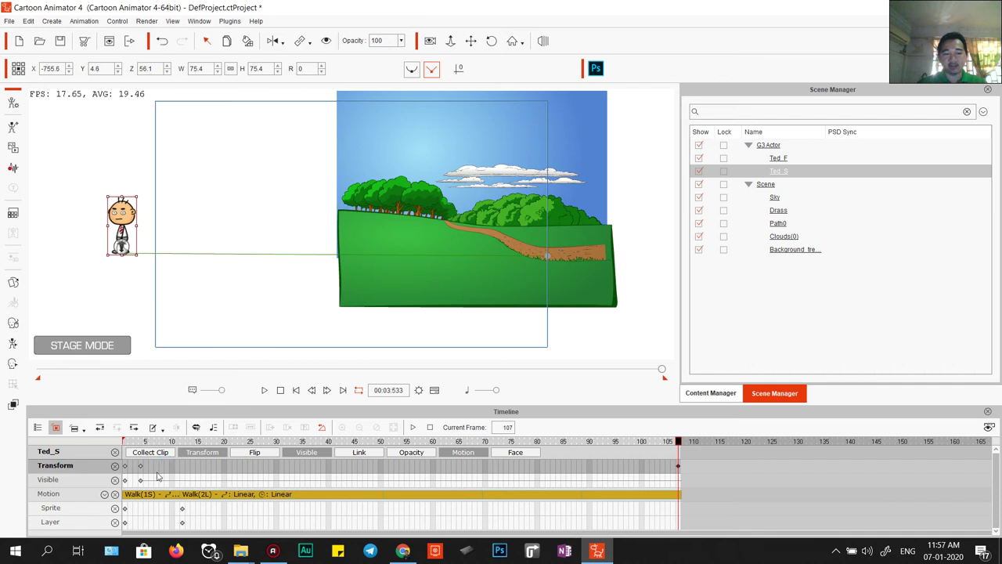
pyautogui.press('space')
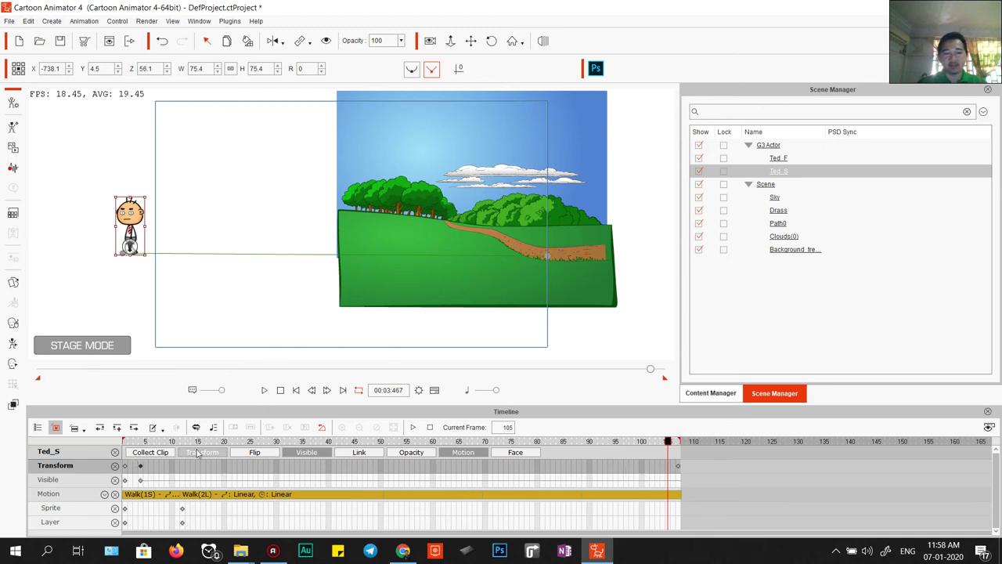
pyautogui.press('space')
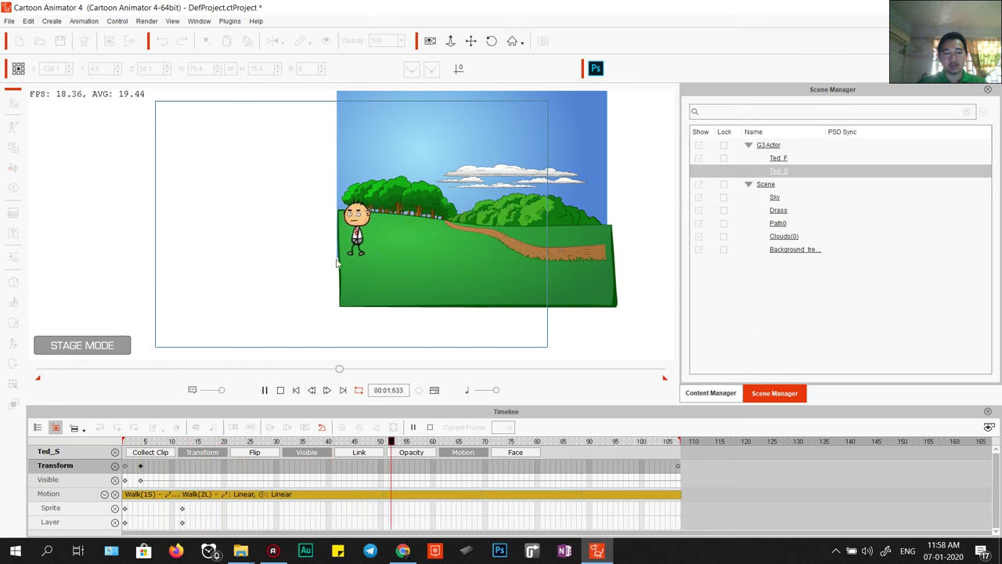
pyautogui.press('space')
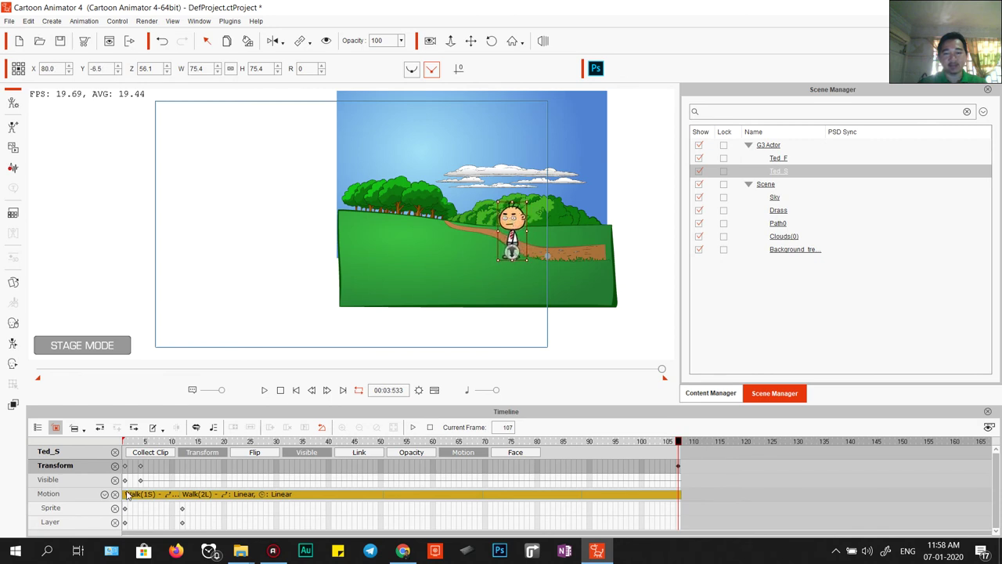
# Step: Move Ted_S at frame 107 onto the grass at about X -92, and play back the shorter-distance walk
pyautogui.press('space')
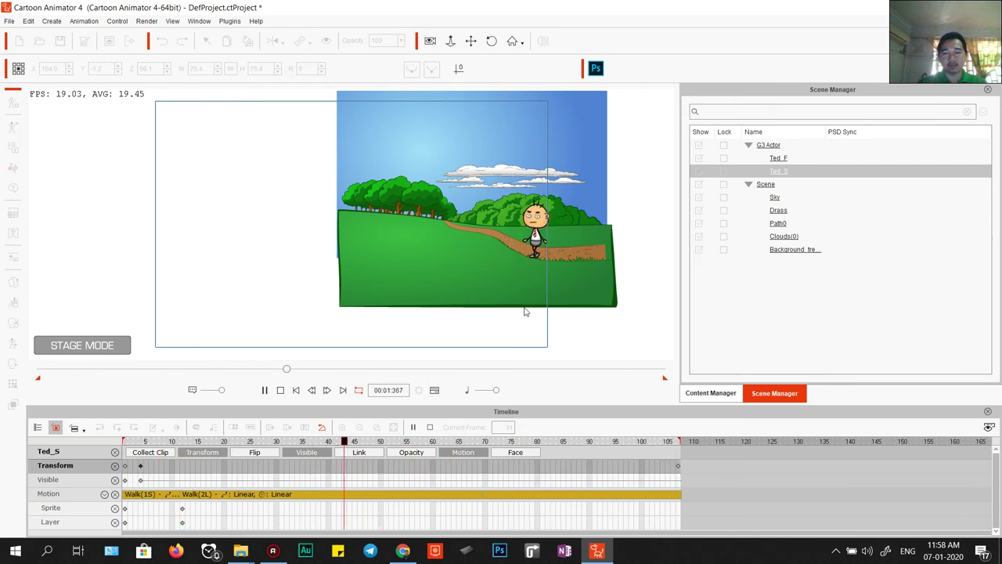
pyautogui.click(517, 246)
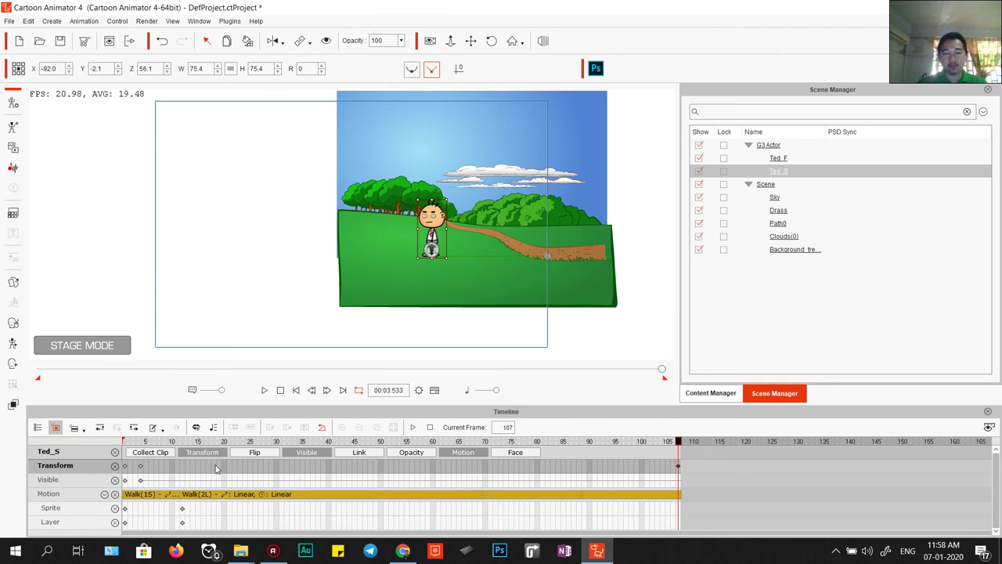
pyautogui.press('space')
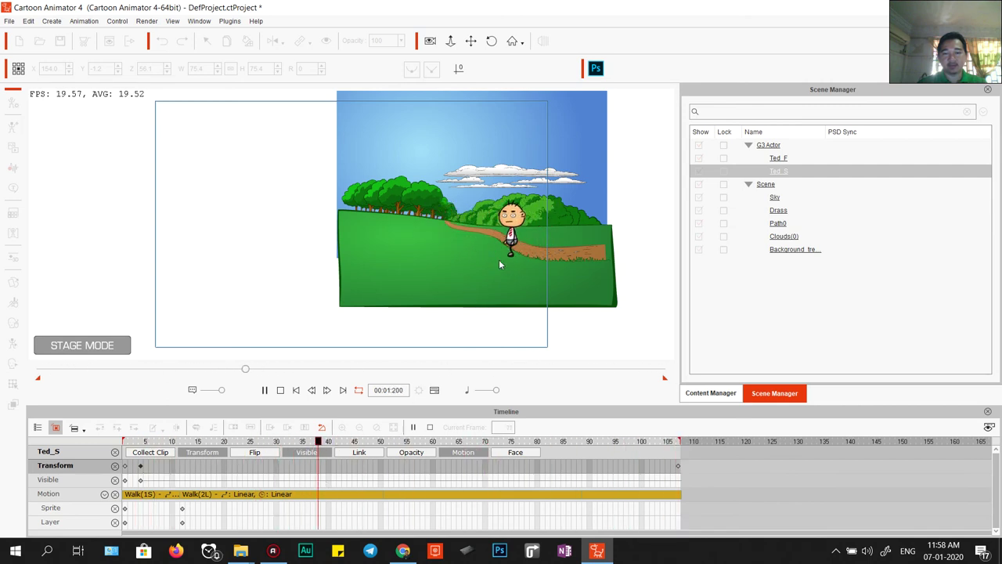
pyautogui.press('space')
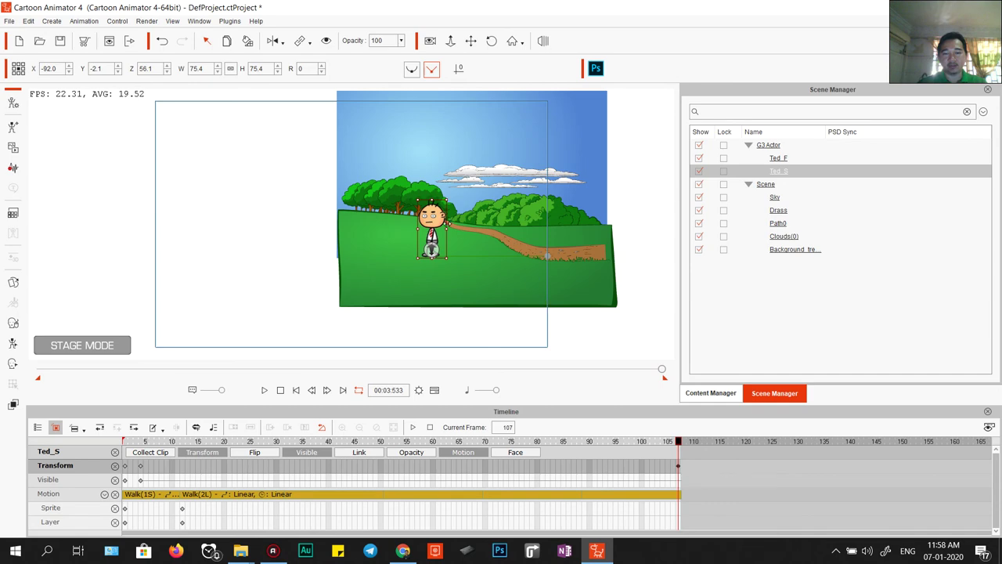
# Step: Move Ted_S at frame 107 to about X -34 and return to his transform key at frame 4 for playback
pyautogui.scroll(5, 507, 260)
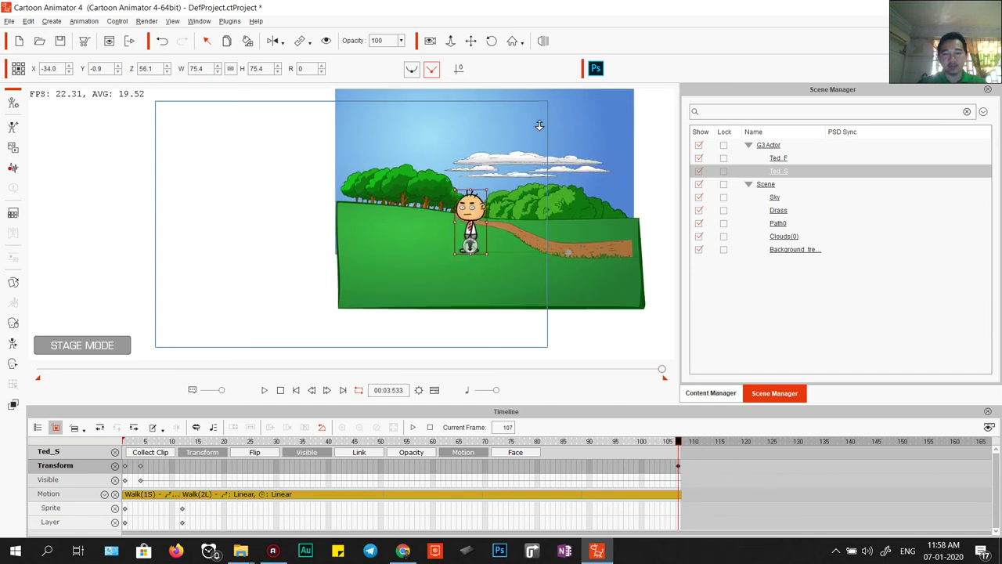
pyautogui.scroll(3, 370, 237)
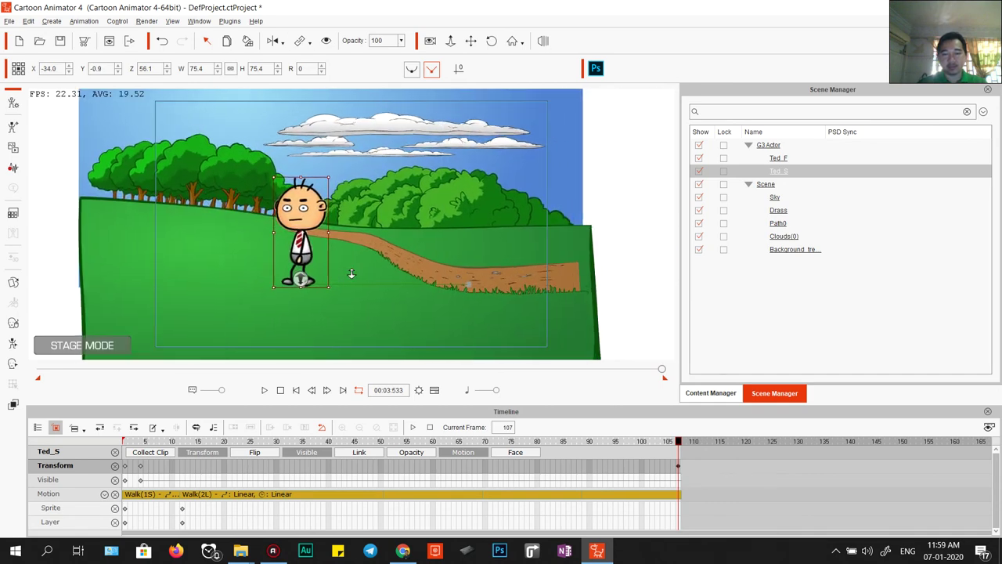
pyautogui.press('space')
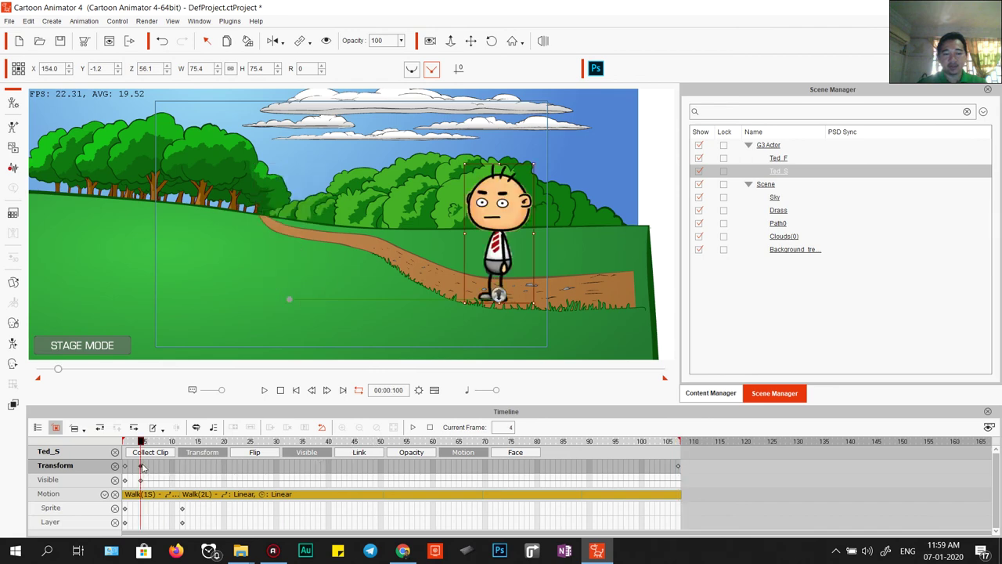